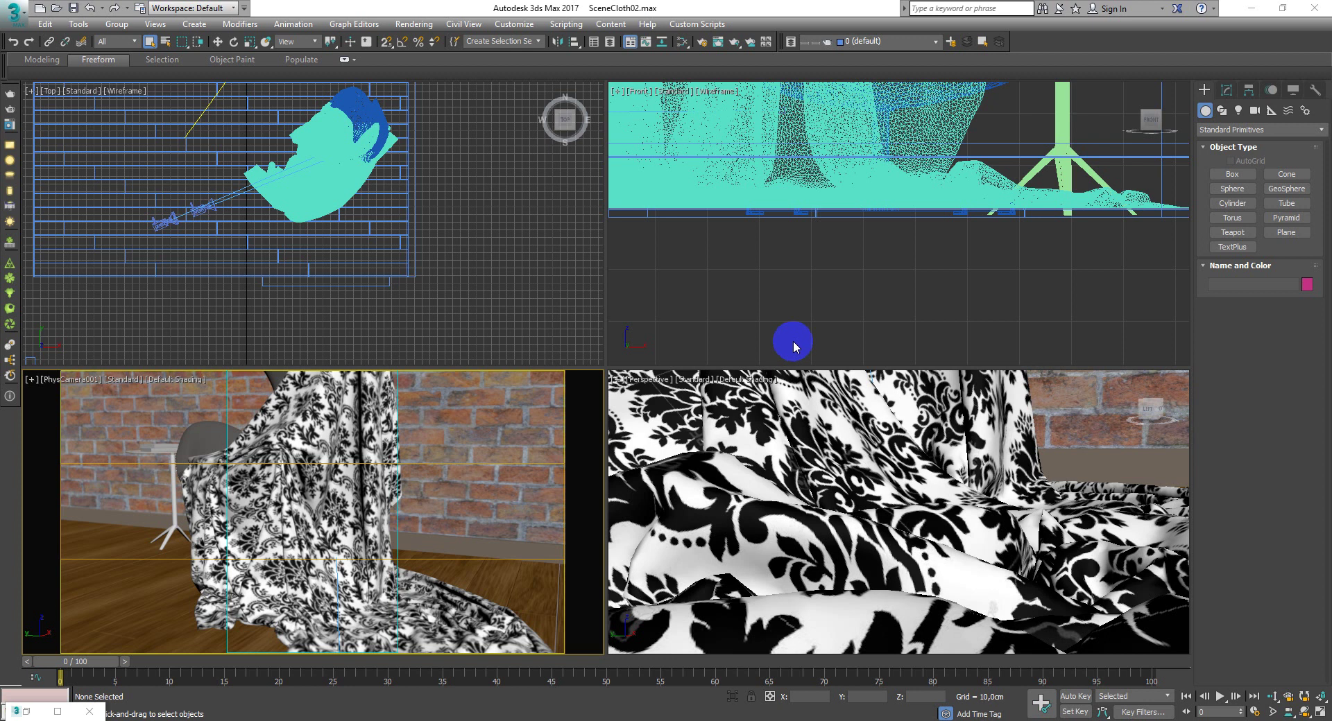
- Select the damask cloth draped over the chair in the Perspective viewport
left_click(933, 426)
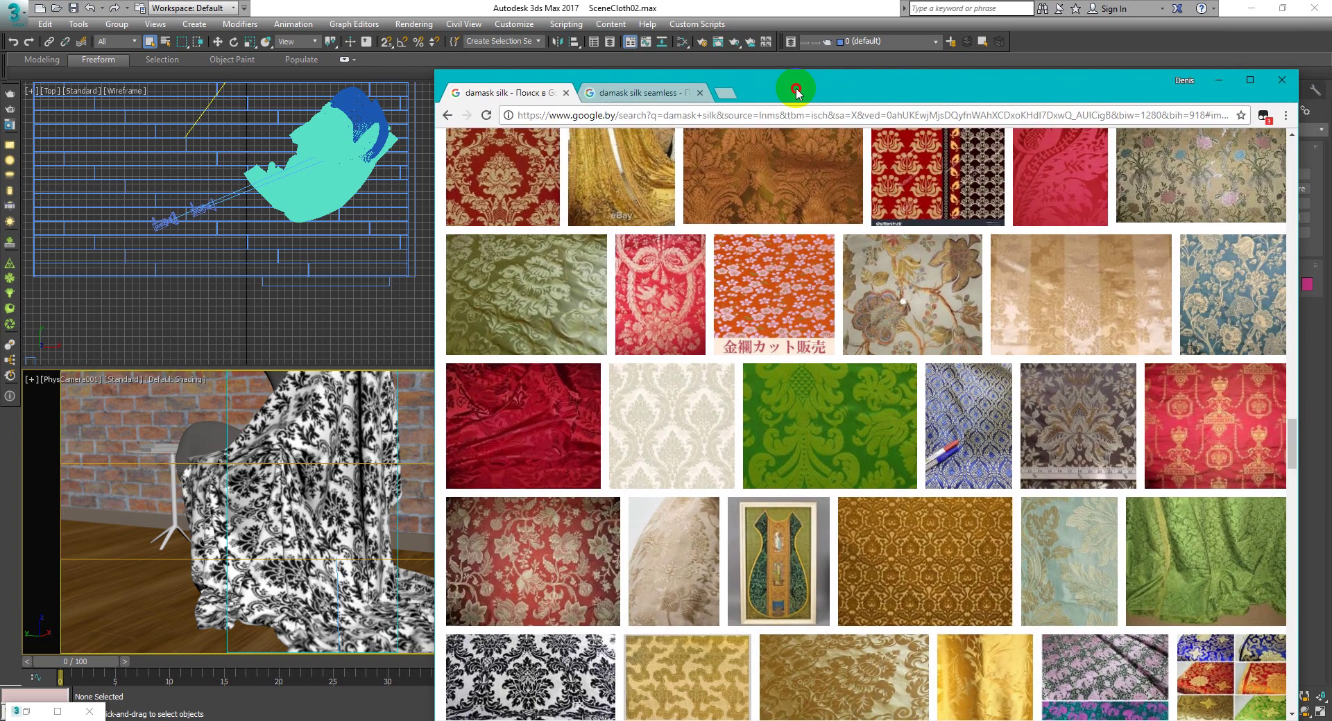
- Preview the red silk damask photo in Google Images, then minimize the browser
left_click_drag(797, 82, 797, 4)
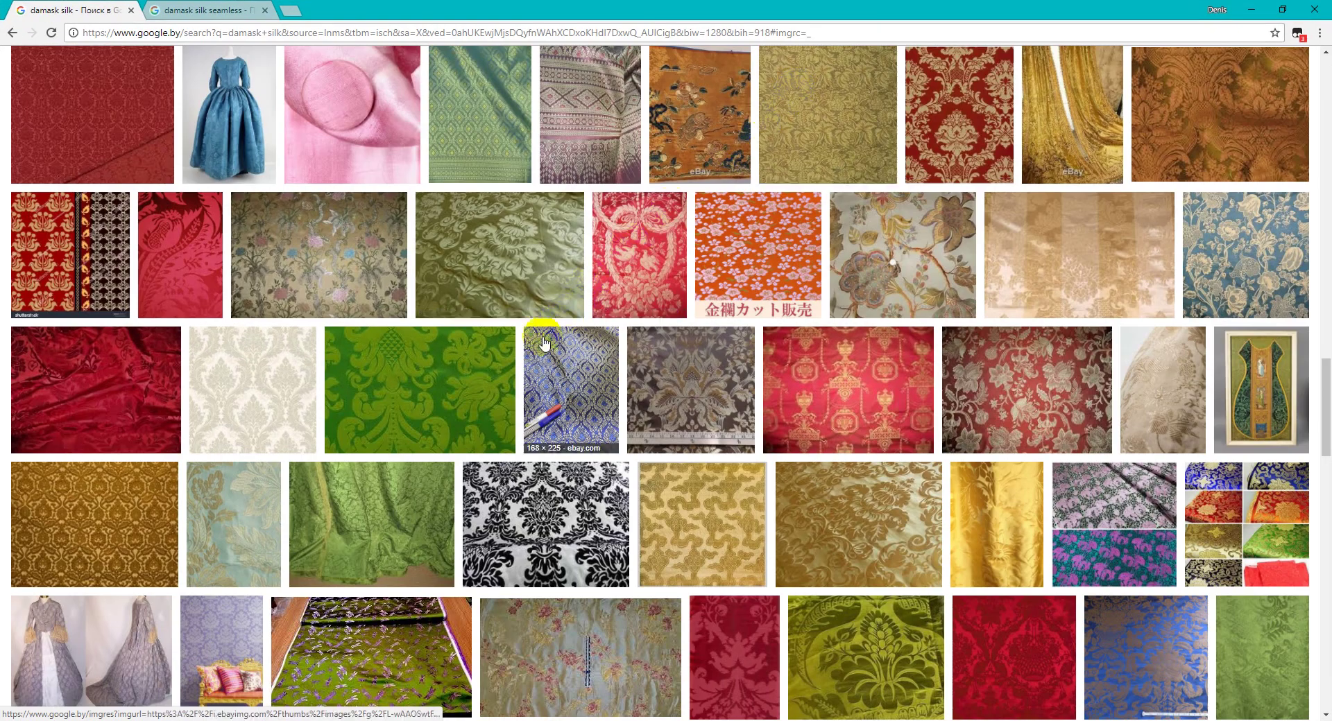
left_click(154, 378)
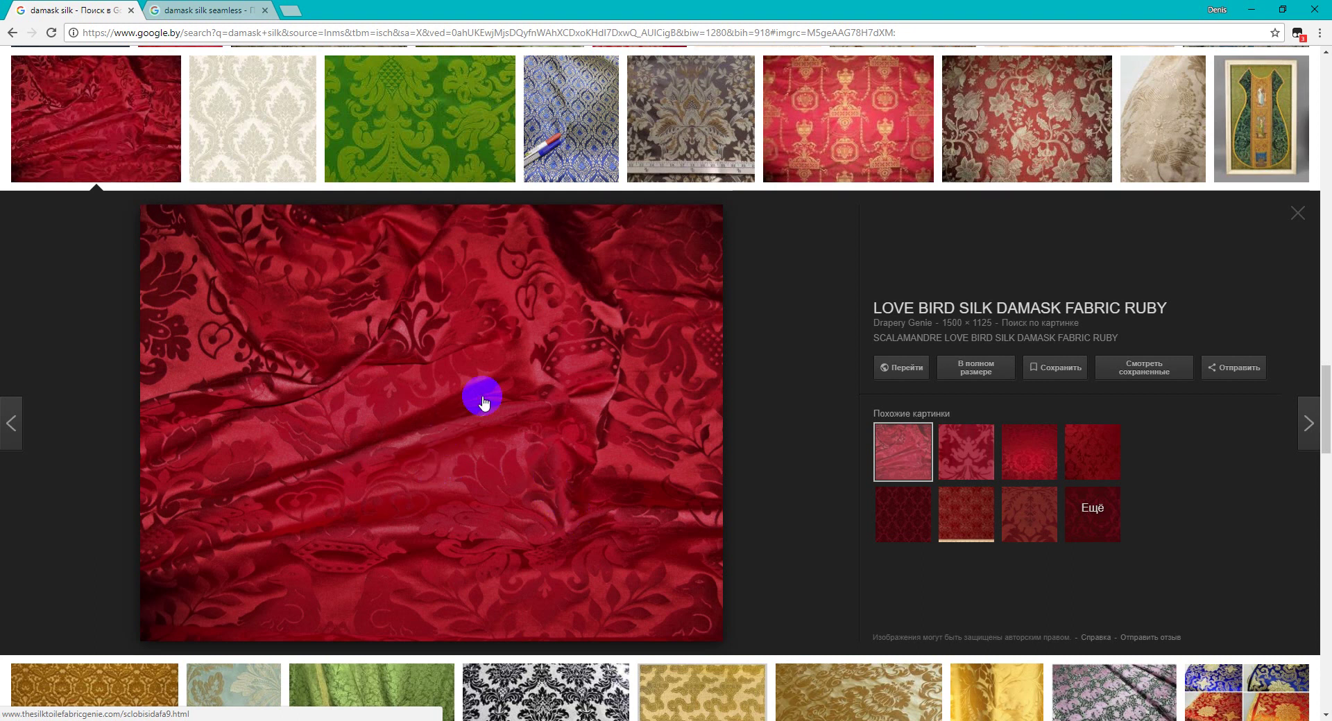
left_click(1252, 14)
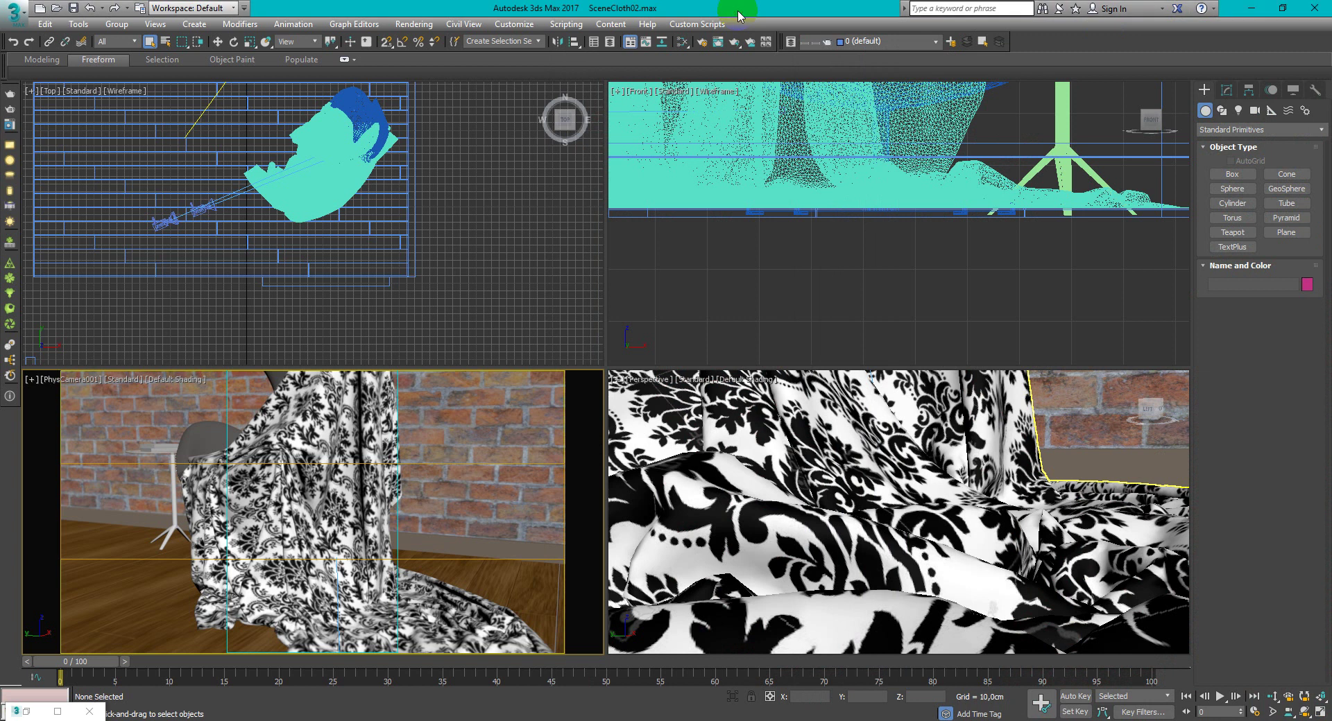
- Duplicate the Falloff and CoronaMtl node pair in the Slate Material Editor
key("m")
middle_click_drag(657, 371, 666, 368)
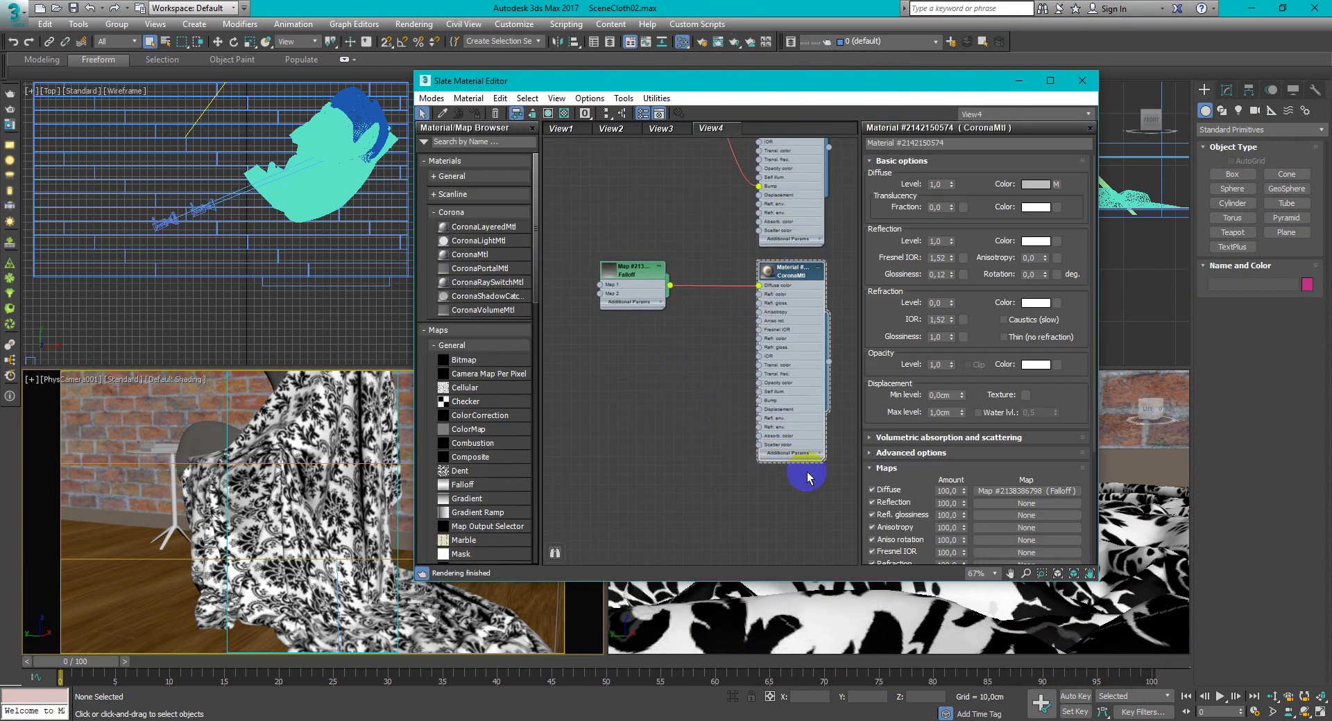
left_click_drag(821, 489, 594, 247)
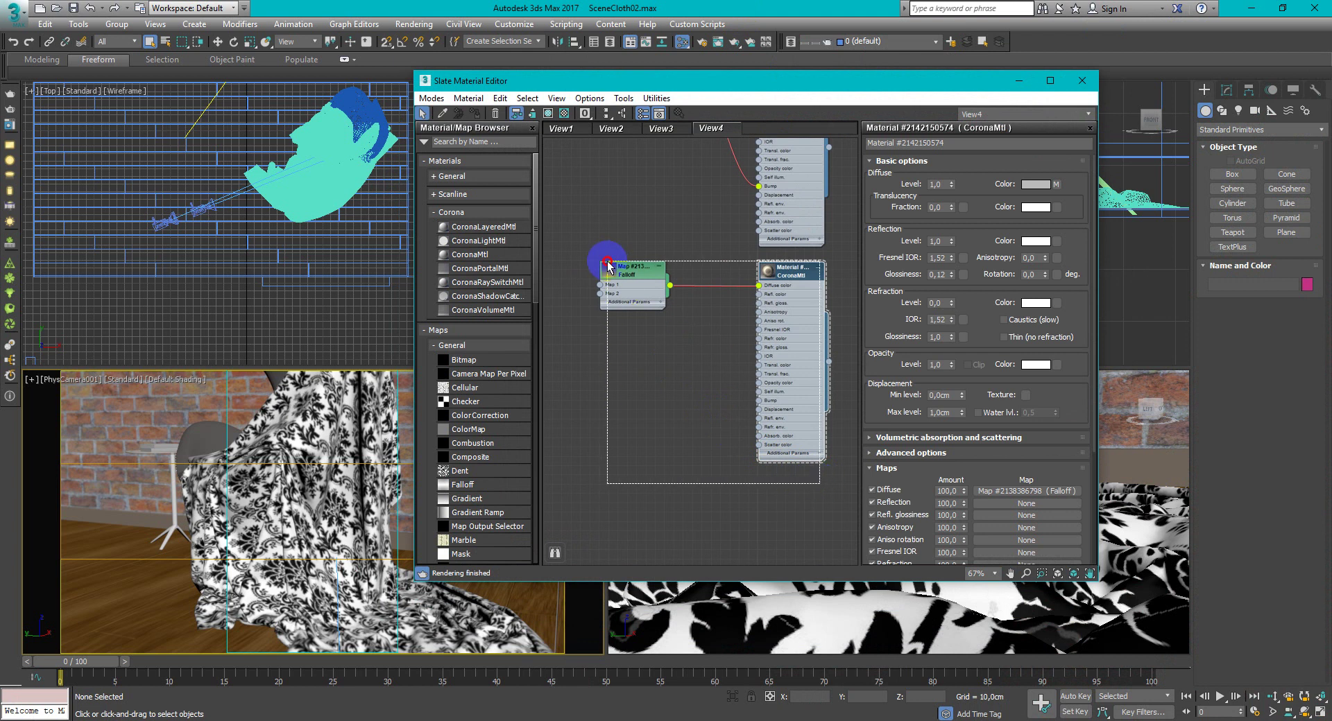
left_click_drag(791, 271, 790, 484, "shift")
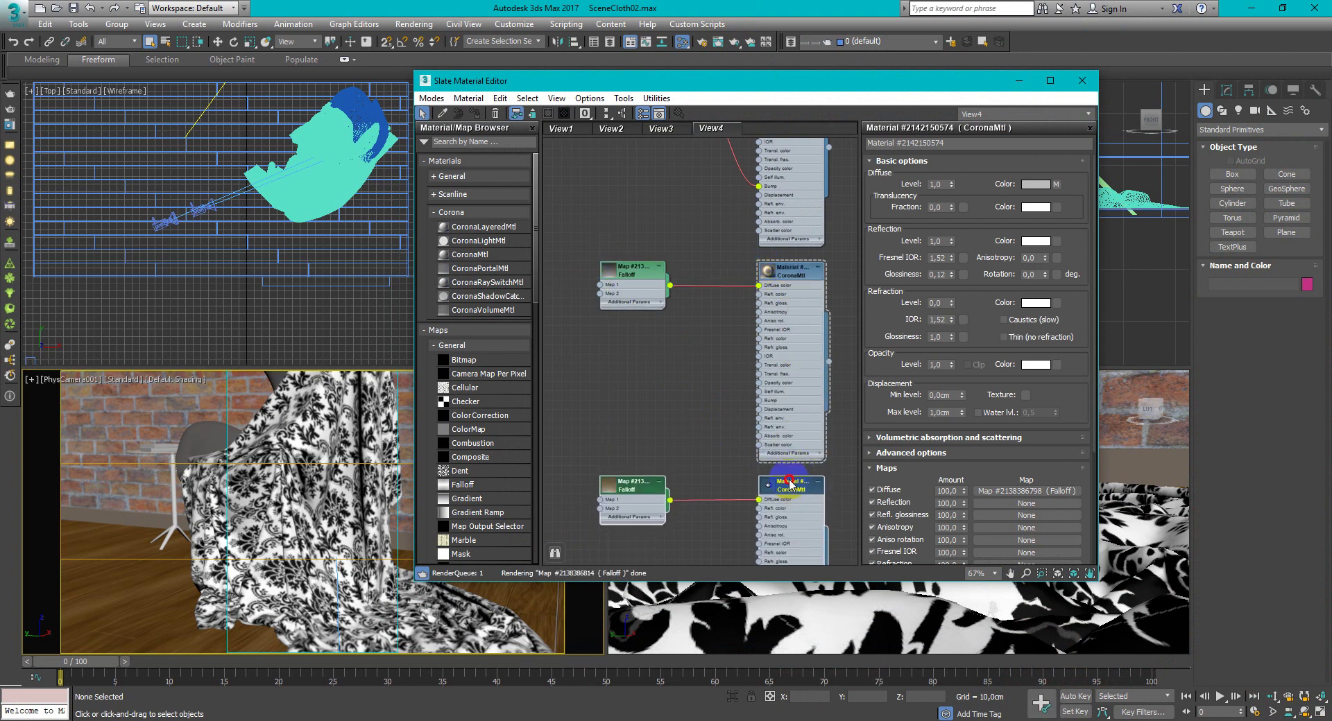
mouse_move(784, 483)
middle_mouse_down()
mouse_move(694, 340)
mouse_move(713, 363)
mouse_move(722, 315)
middle_mouse_up()
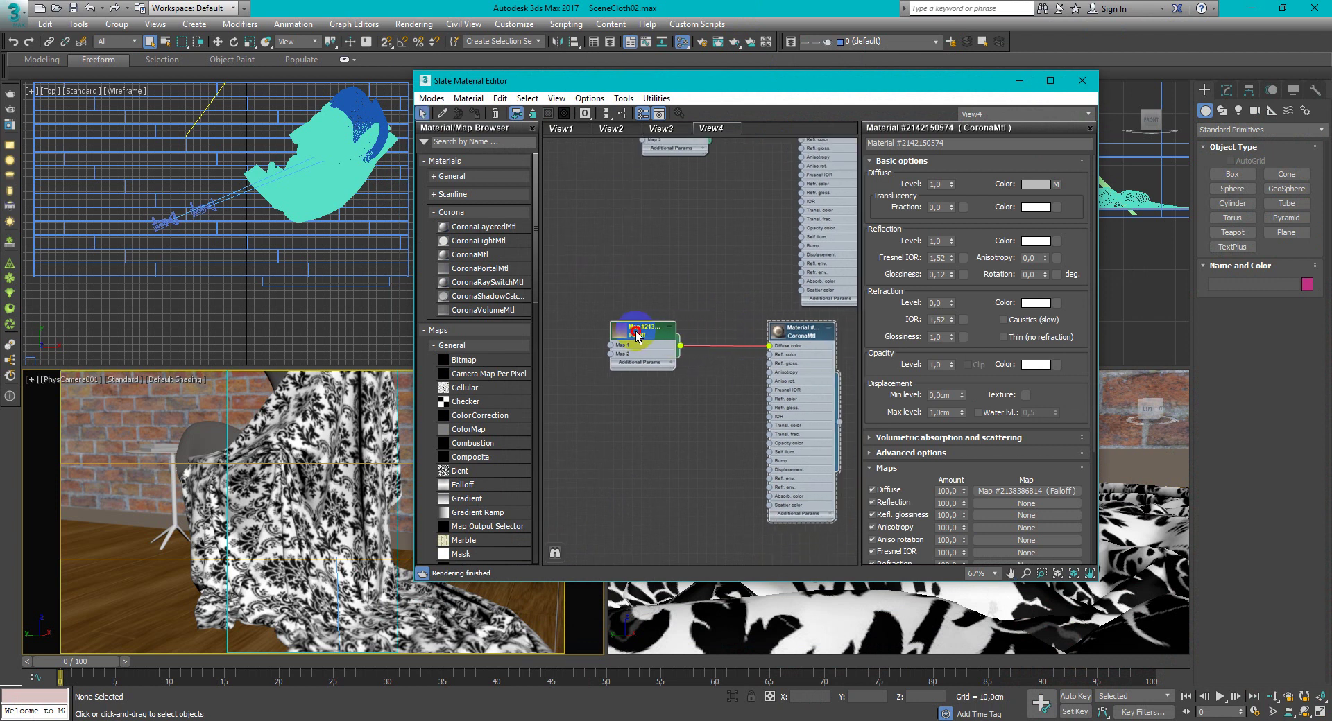
middle_click_drag(744, 358, 804, 326)
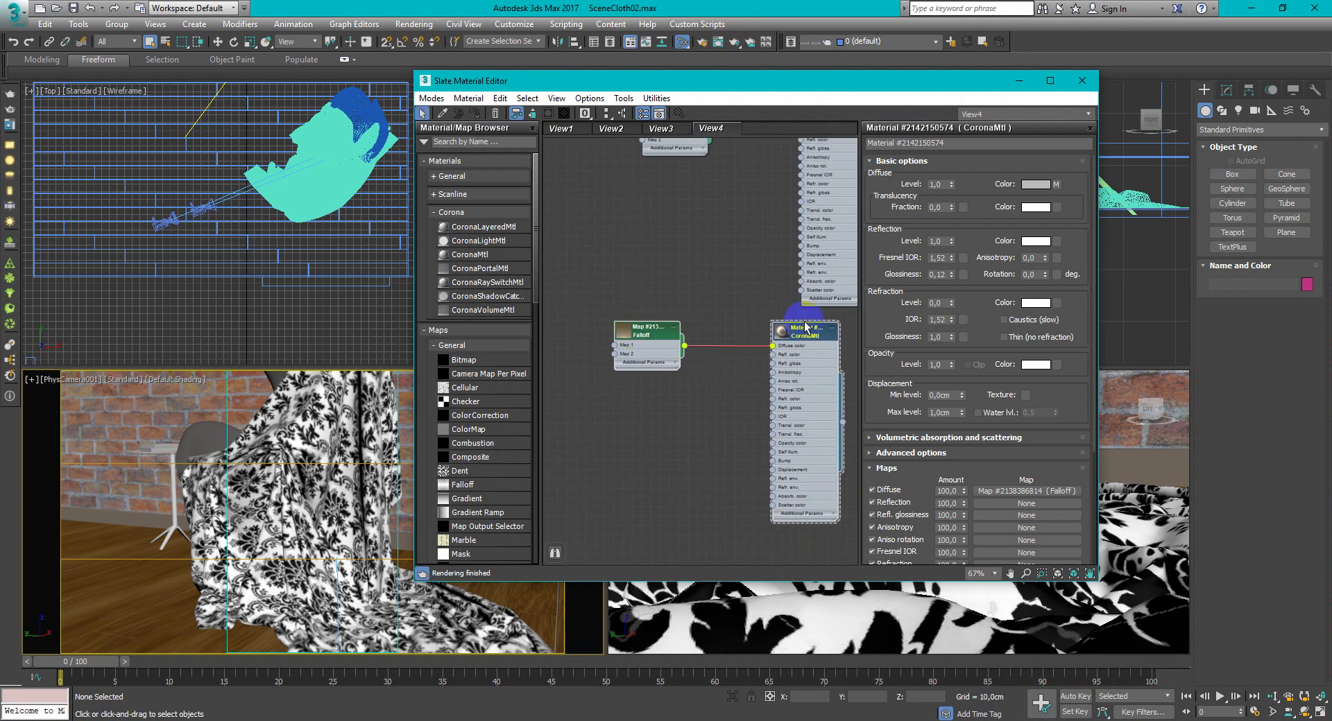
- Assign the copied Corona material to the cloth
left_click(354, 433)
left_click(474, 113)
mouse_move(714, 306)
middle_mouse_down()
mouse_move(694, 288)
mouse_move(671, 303)
mouse_move(705, 301)
middle_mouse_up()
- Insert a Mix map on the diffuse wire, with the Falloff as Color 1
left_click_drag(676, 323, 640, 322)
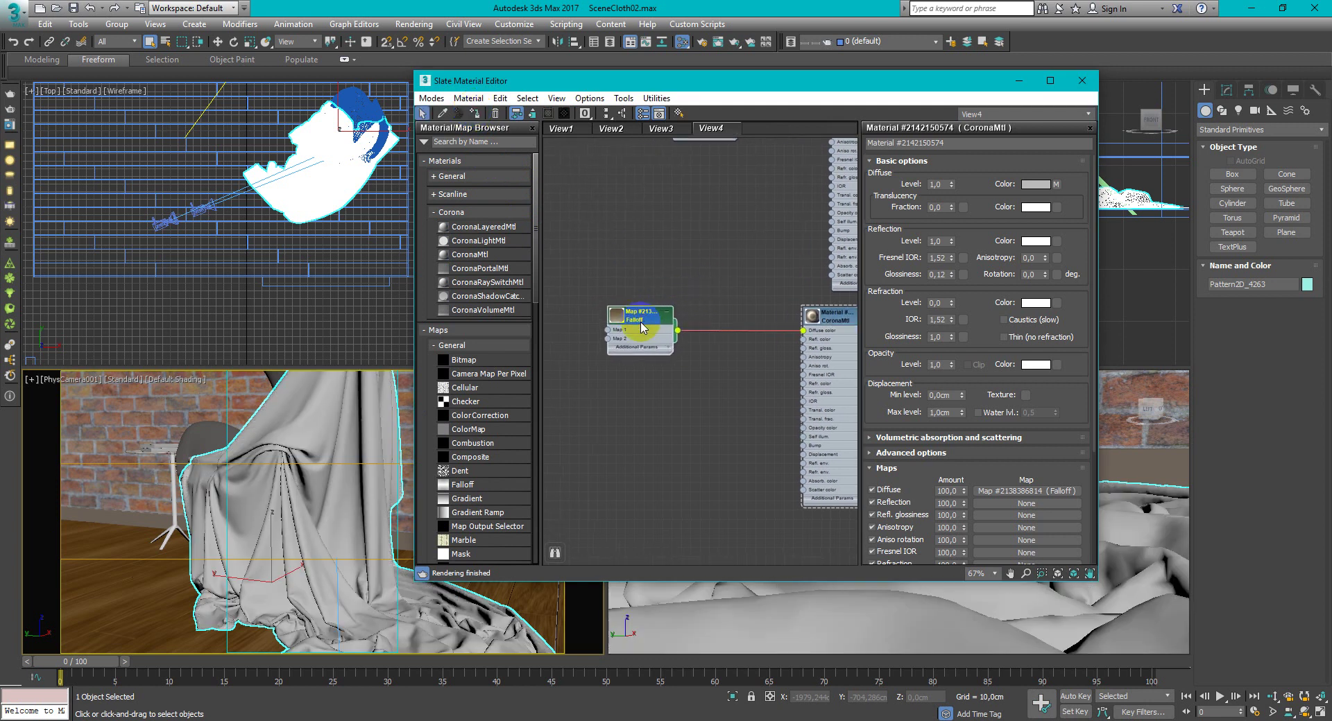
scroll(642, 301, "up", 1)
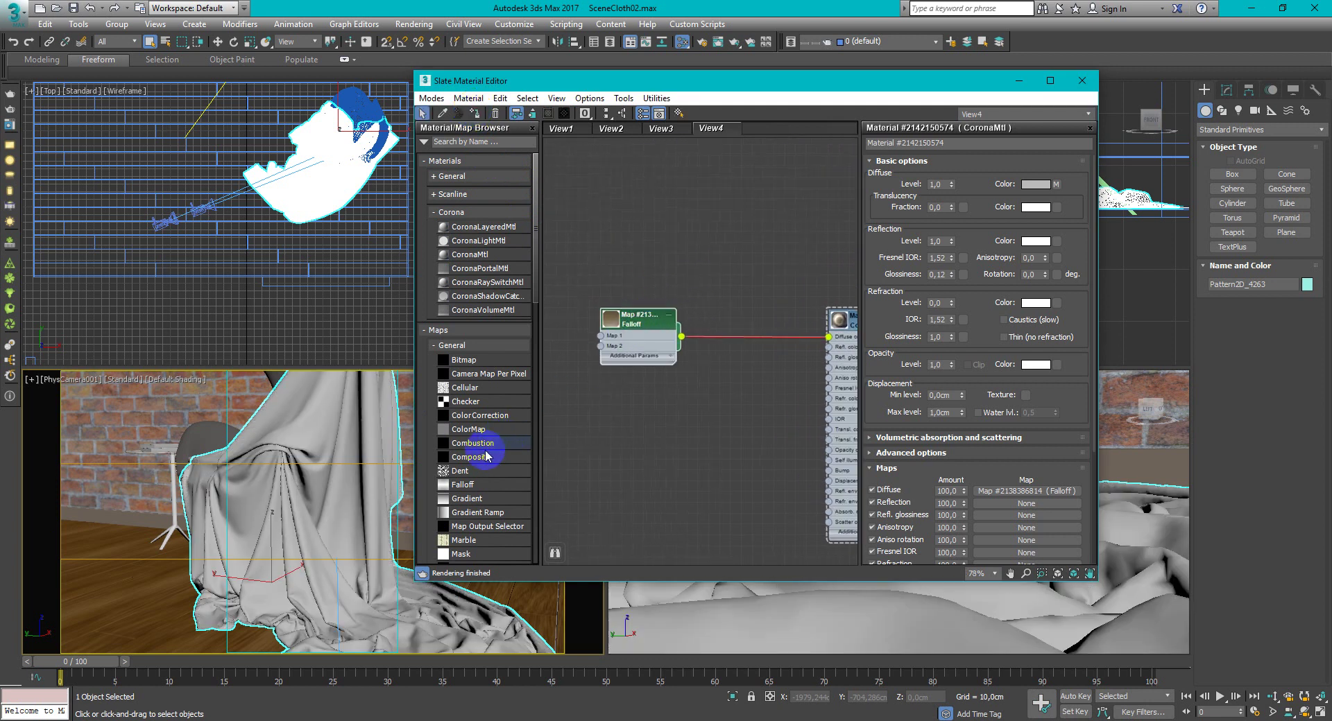
scroll(469, 526, "down", 3)
left_click_drag(469, 418, 759, 338)
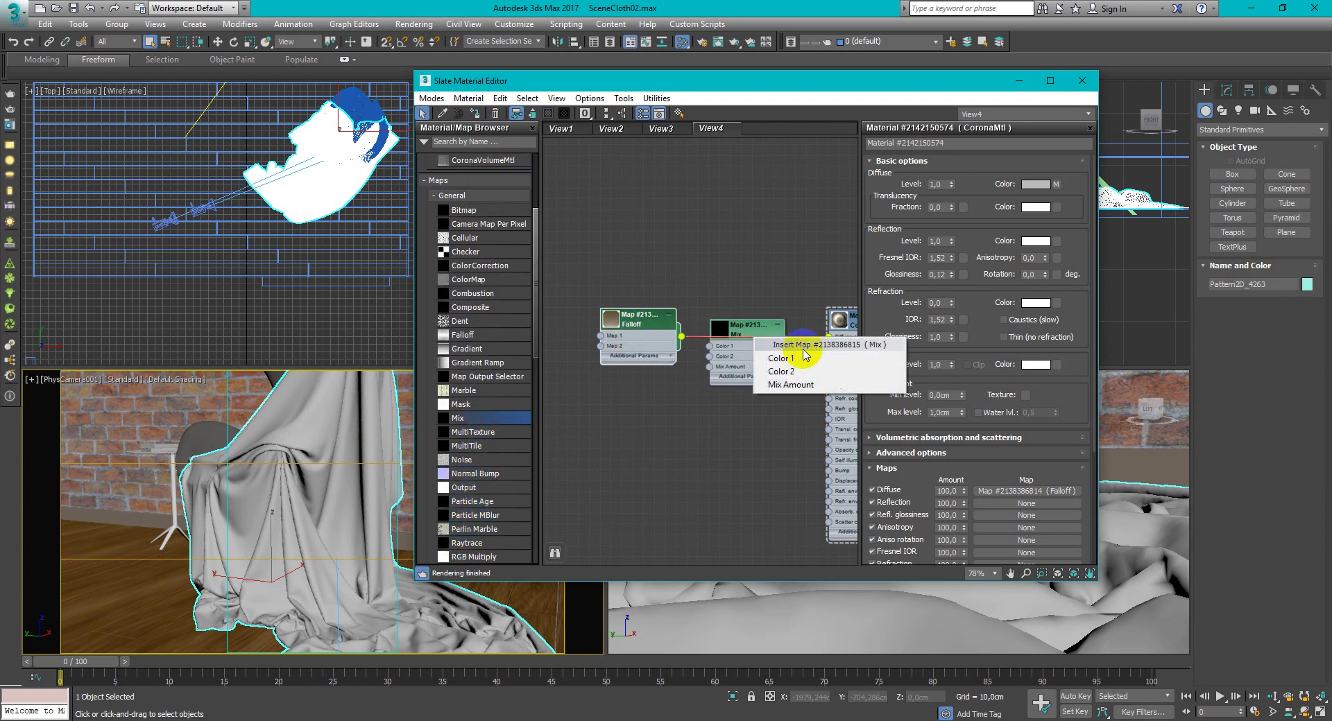
left_click(807, 360)
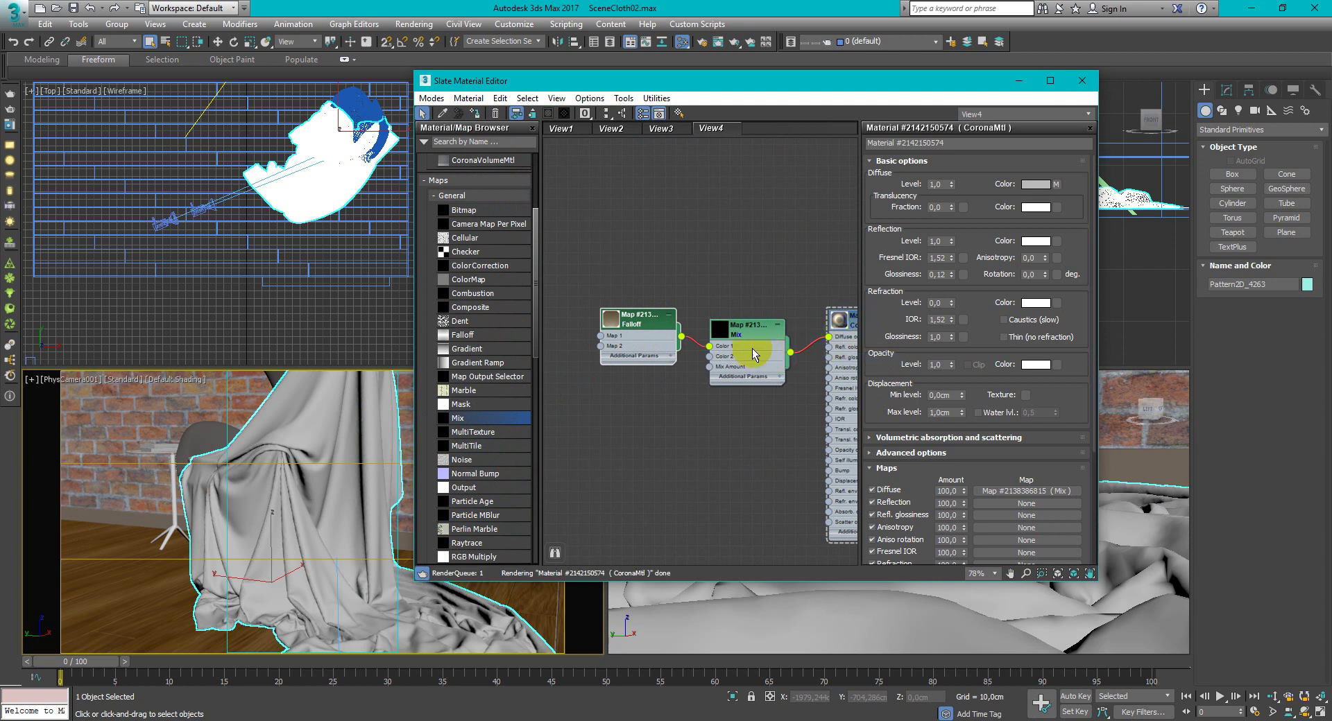
- Wire a copied Falloff into the Mix's Color 2 and check the Mix parameters
key("l")
left_click_drag(654, 287, 654, 349, "shift")
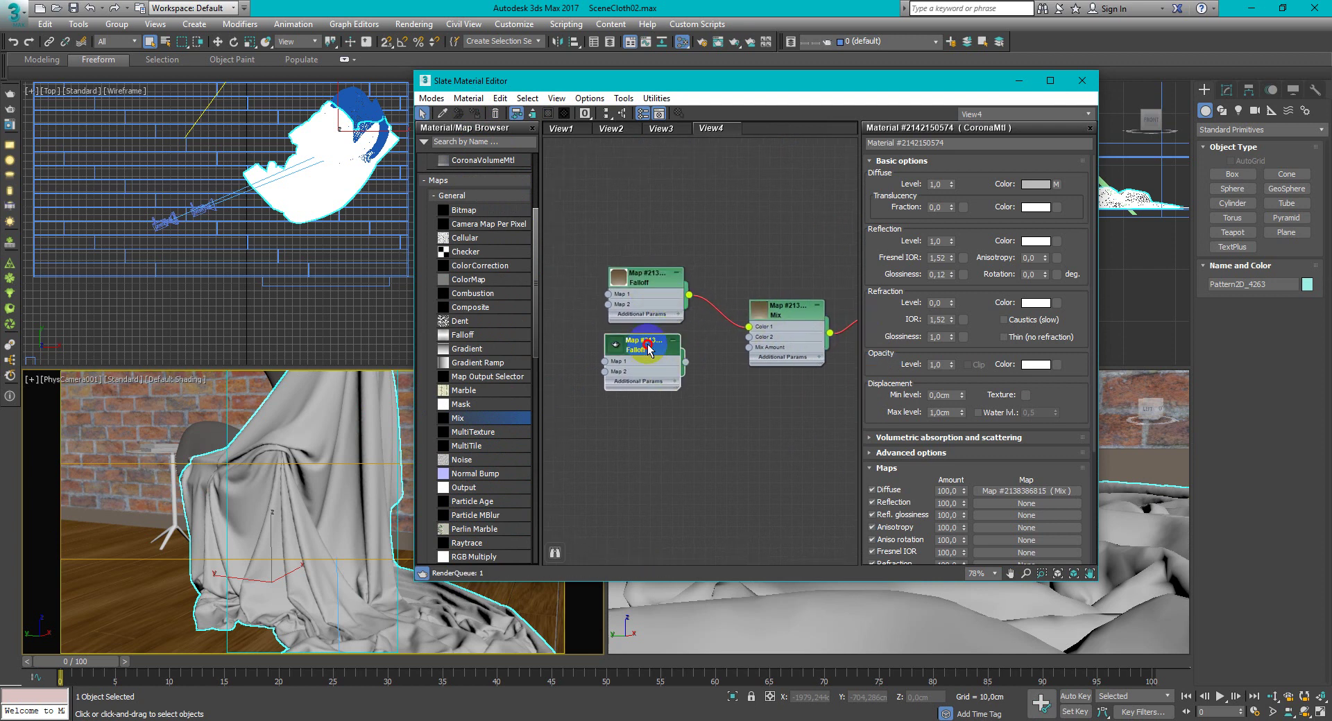
key("l")
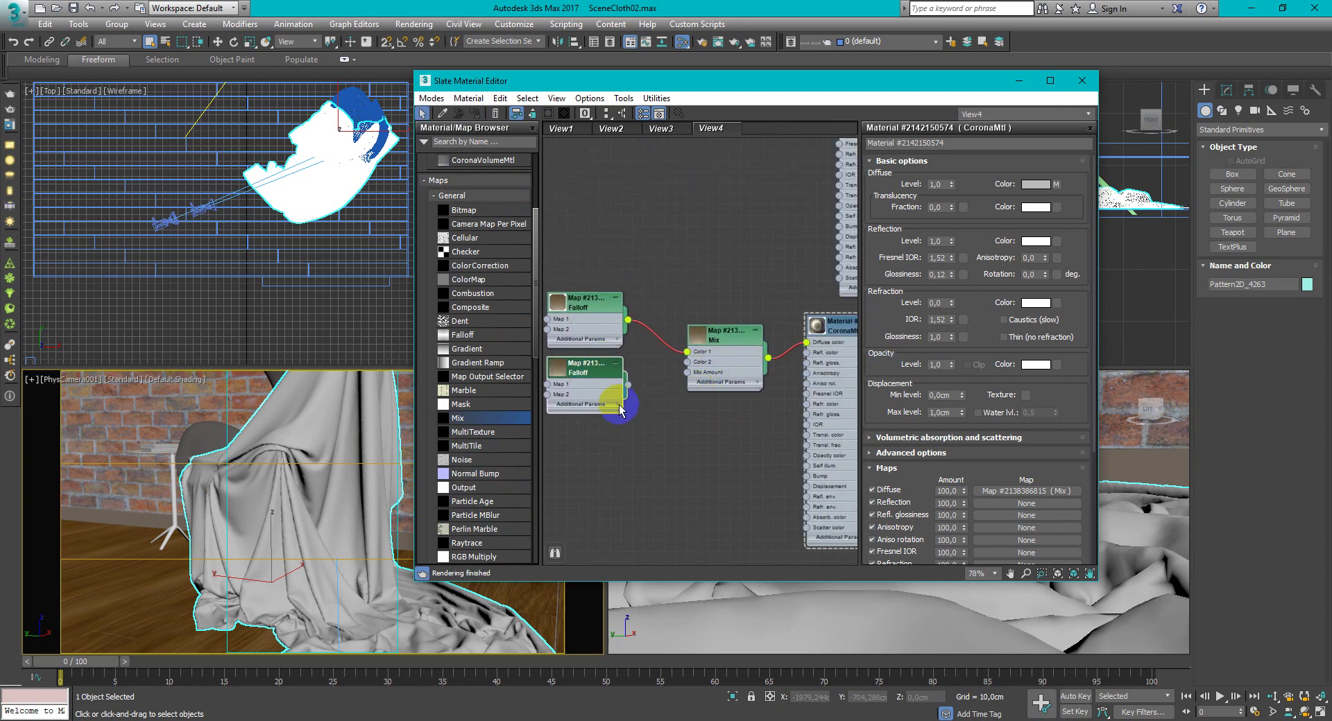
left_click_drag(629, 387, 686, 360)
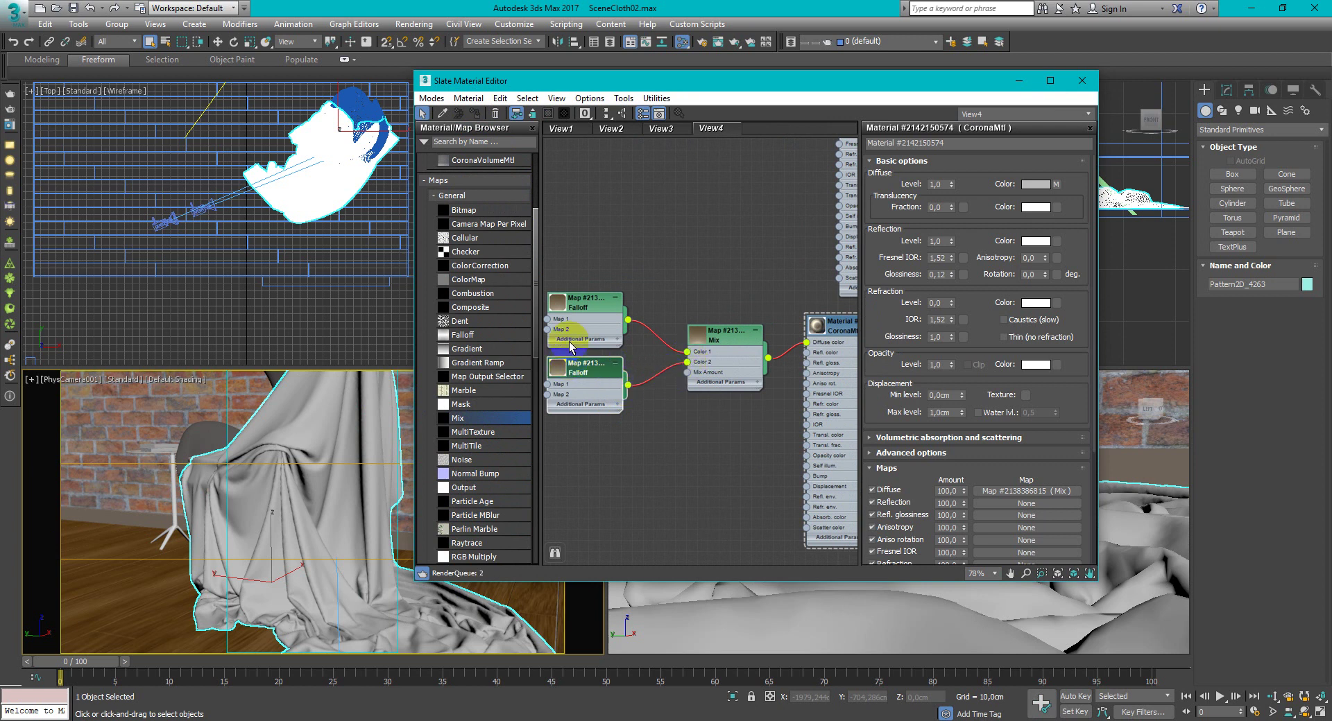
middle_click_drag(597, 349, 648, 343)
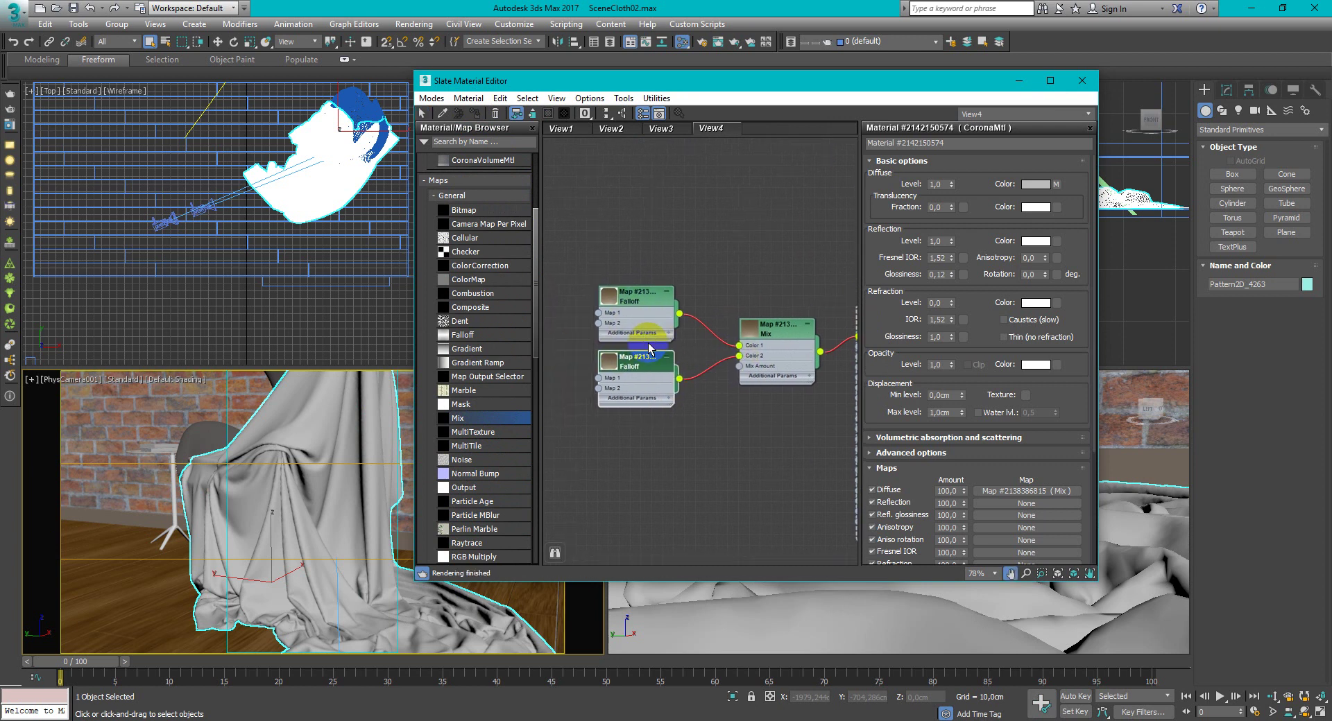
left_click(774, 324)
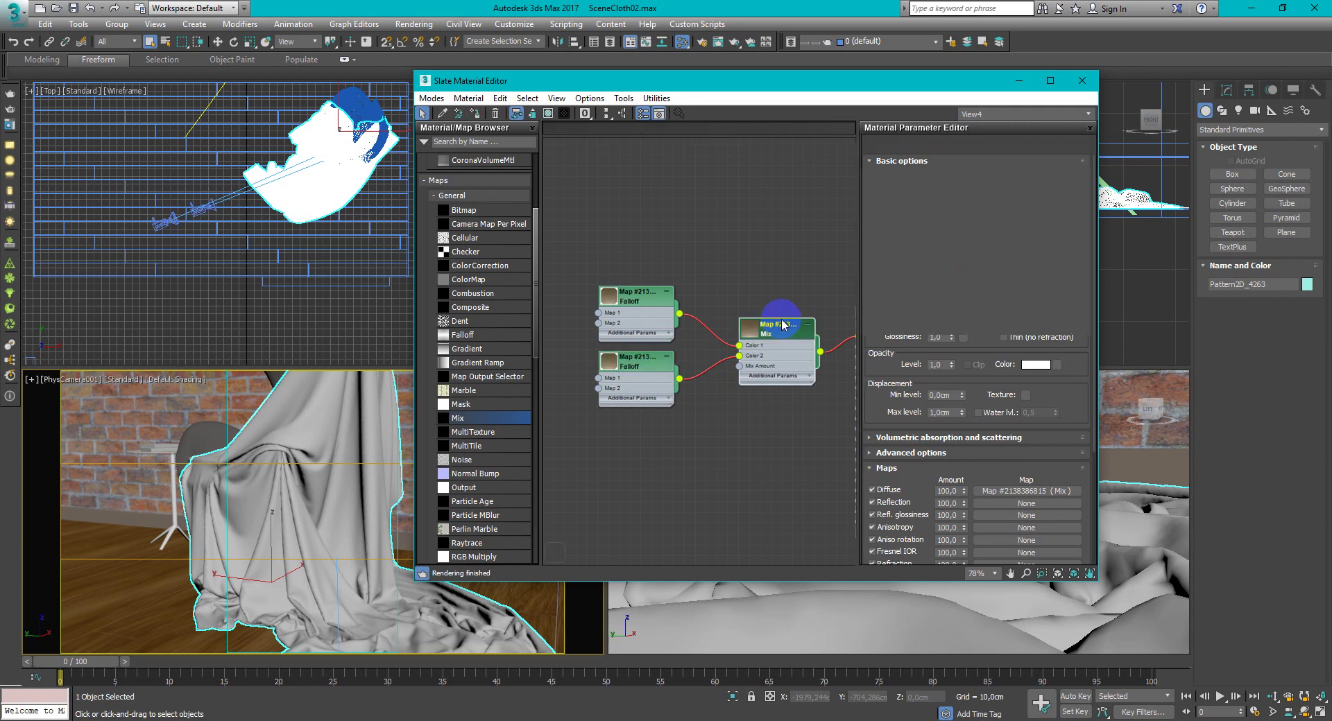
left_click(779, 358)
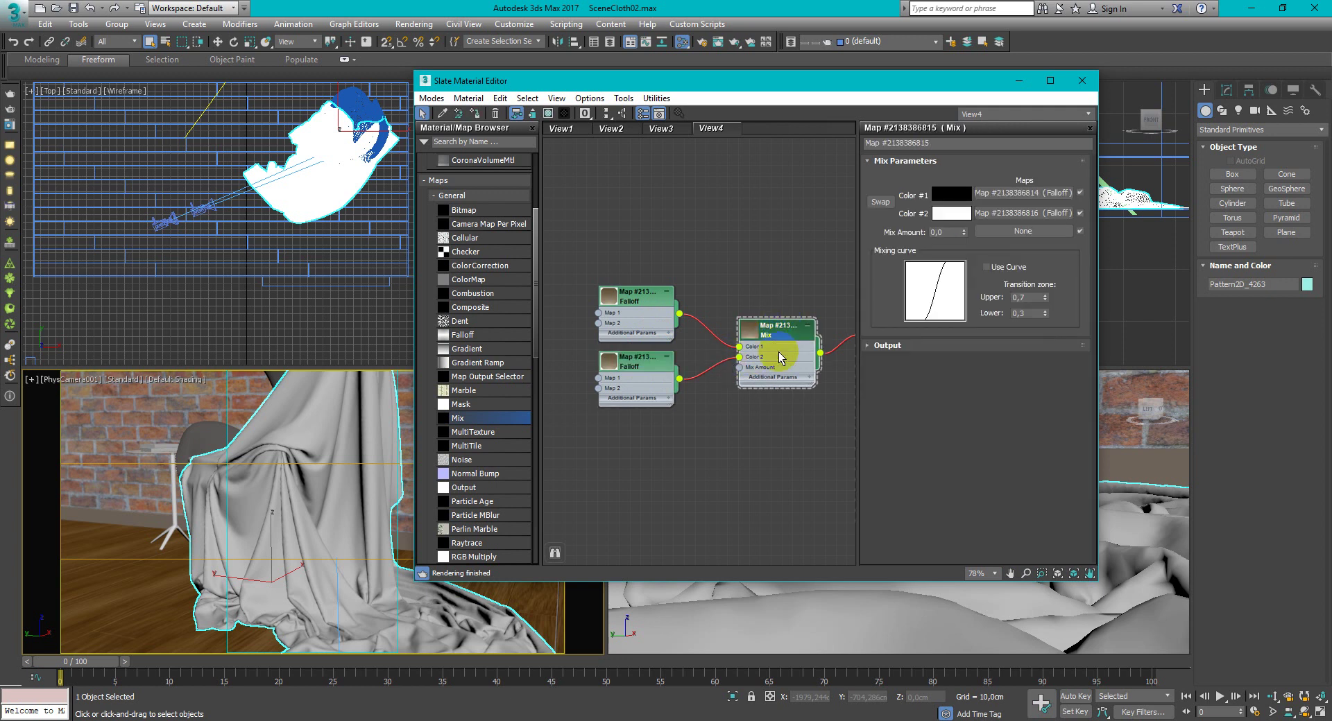
mouse_move(706, 410)
middle_mouse_down()
mouse_move(690, 409)
mouse_move(727, 395)
middle_mouse_up()
left_click(628, 366)
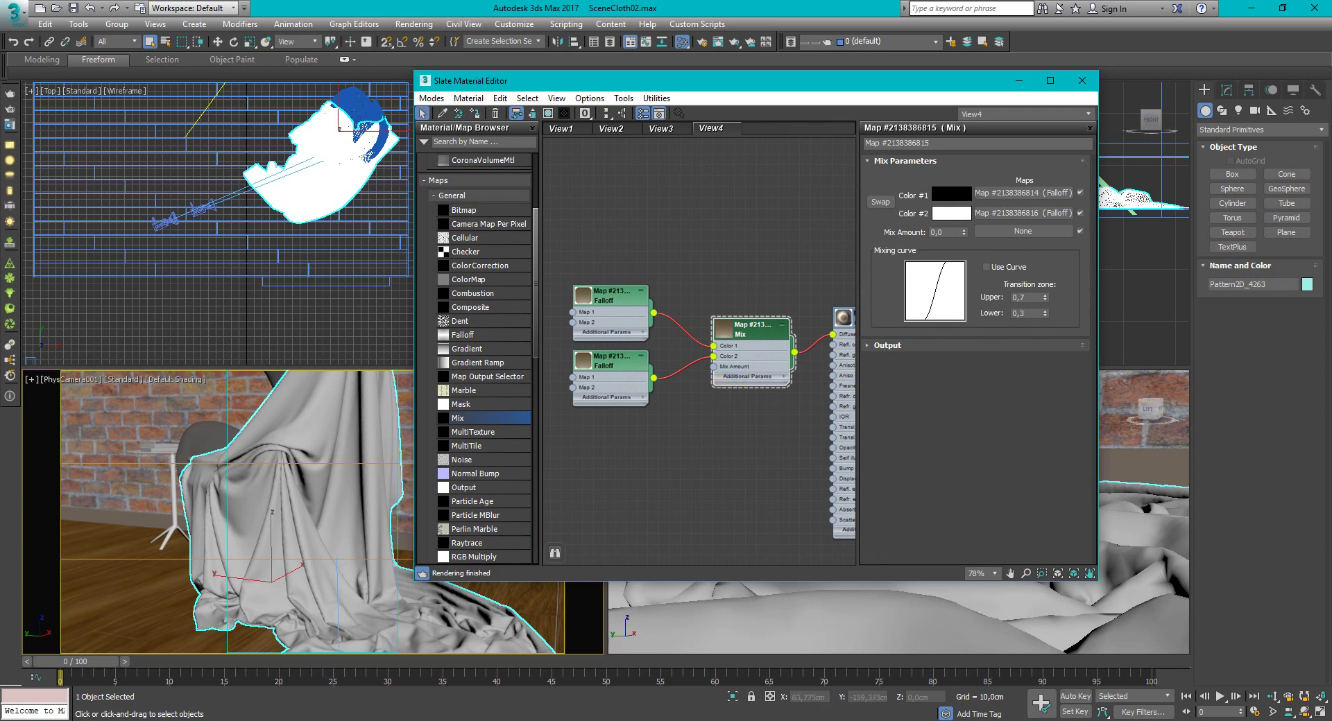
- Browse the seamless damask silk image results in Chrome, then return to 3ds Max
key("alt+Tab")
left_click(727, 89)
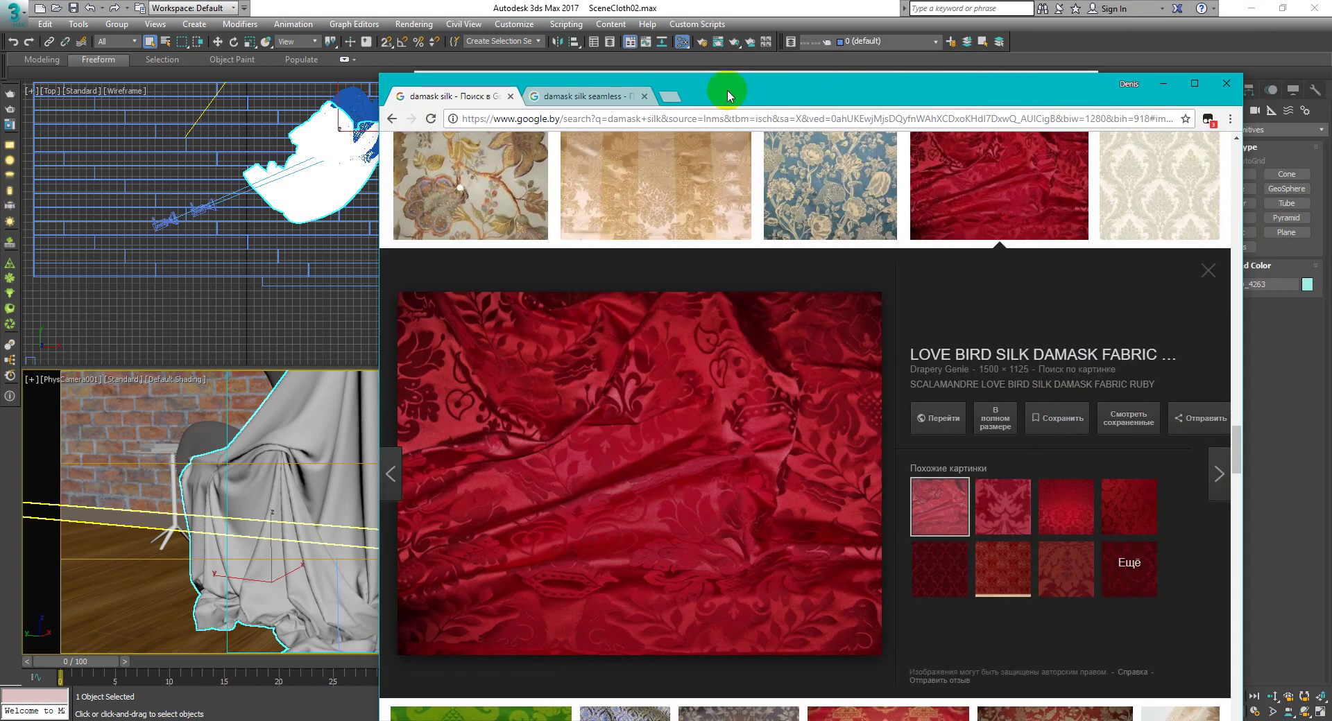
double_click(727, 90)
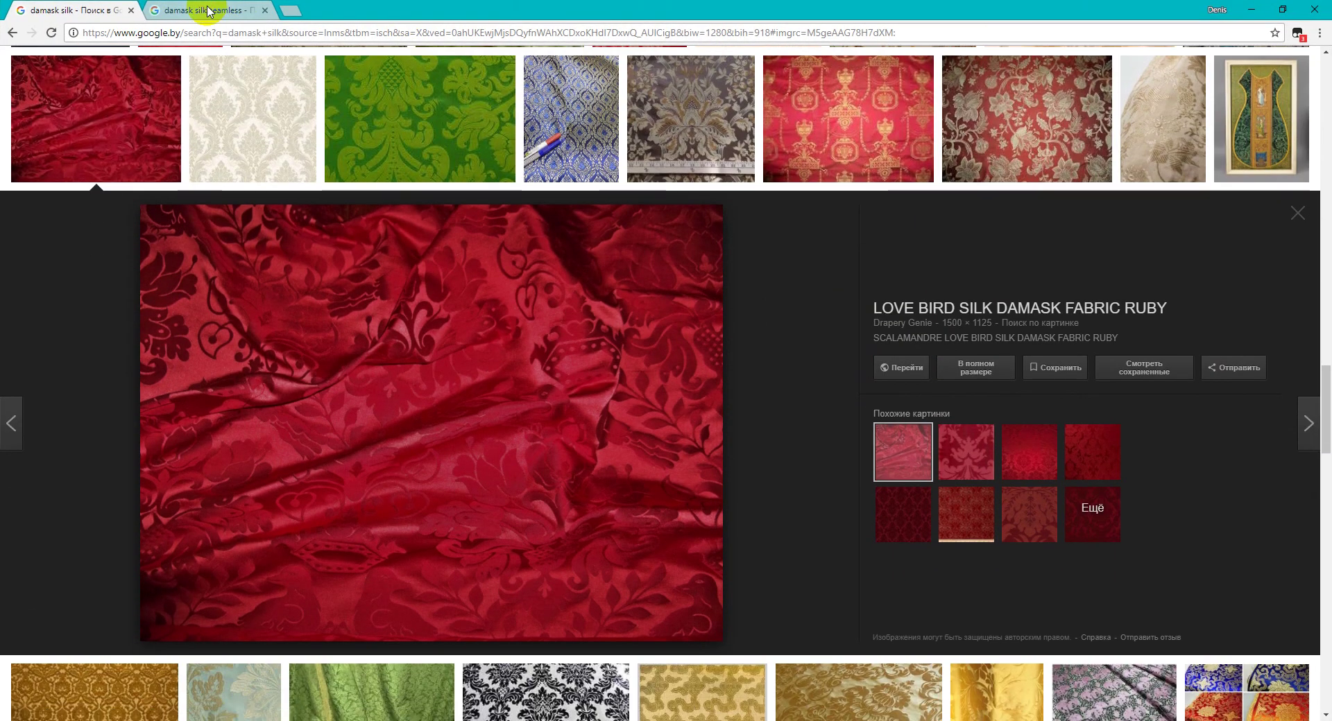
left_click(208, 10)
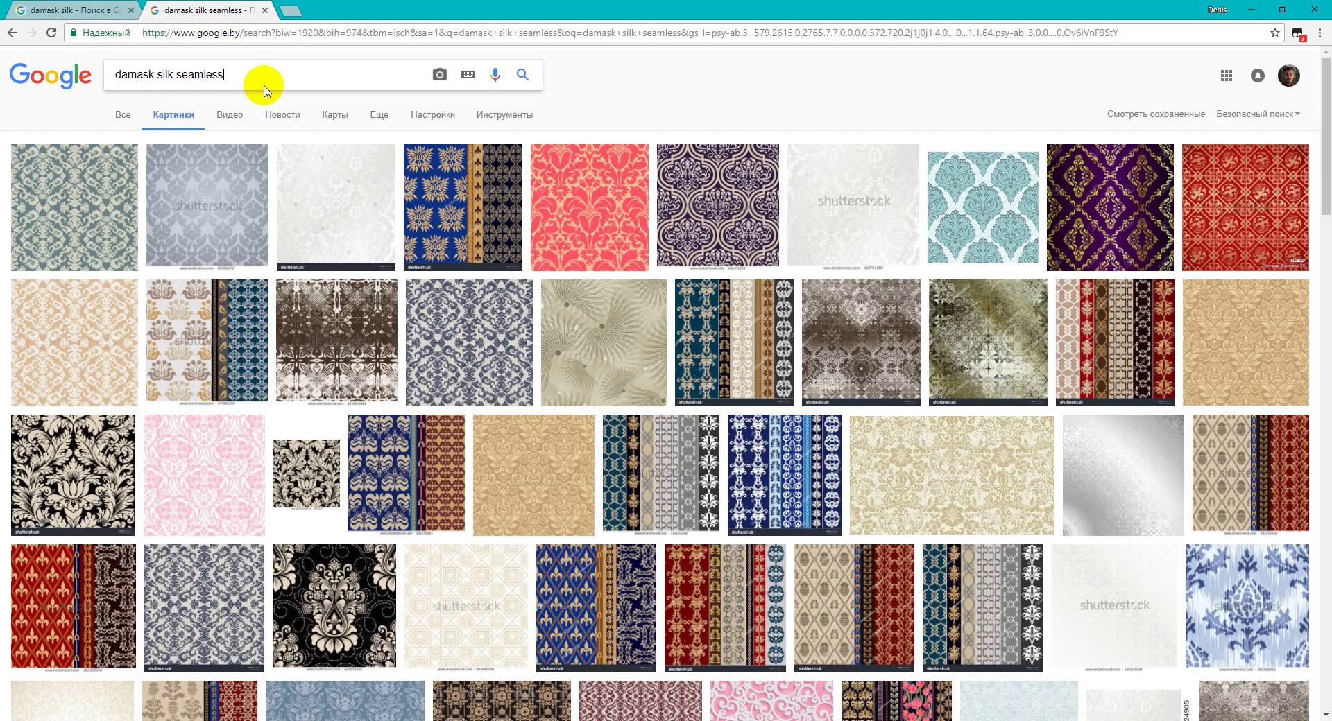
scroll(316, 300, "down", 3)
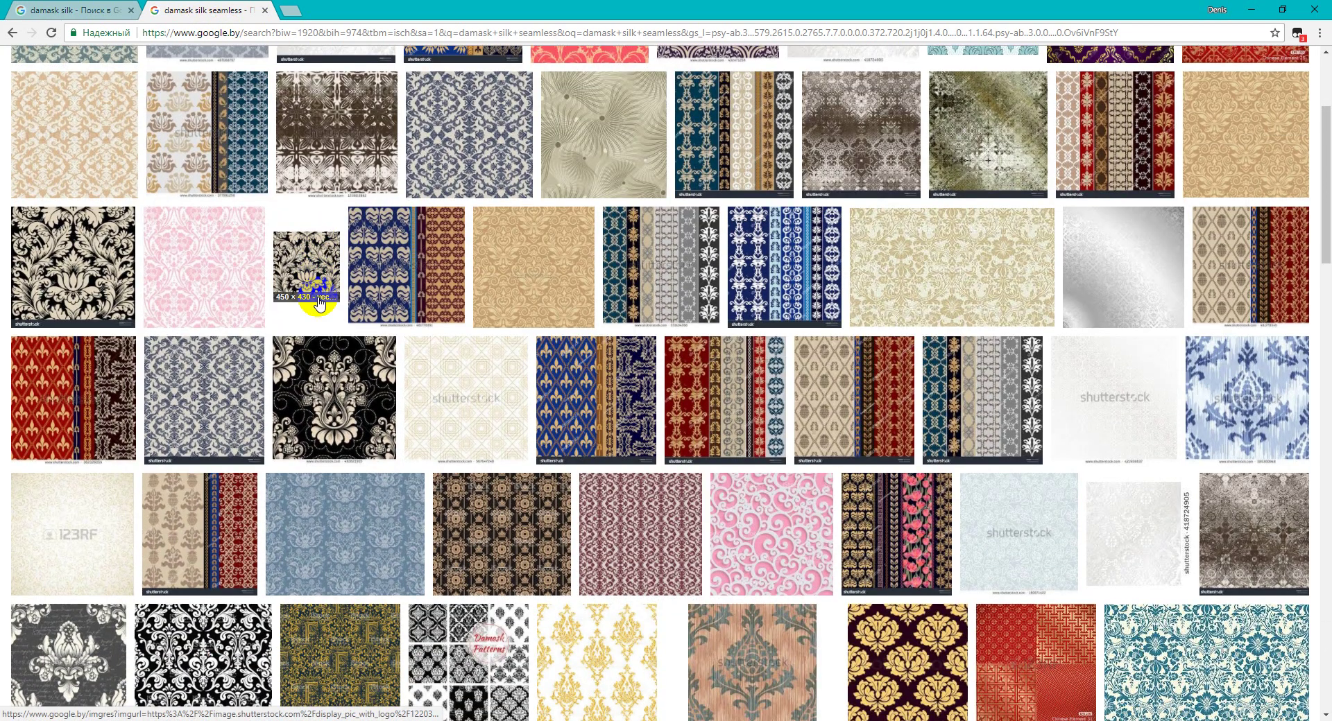
scroll(323, 301, "down", 2)
scroll(315, 294, "down", 2)
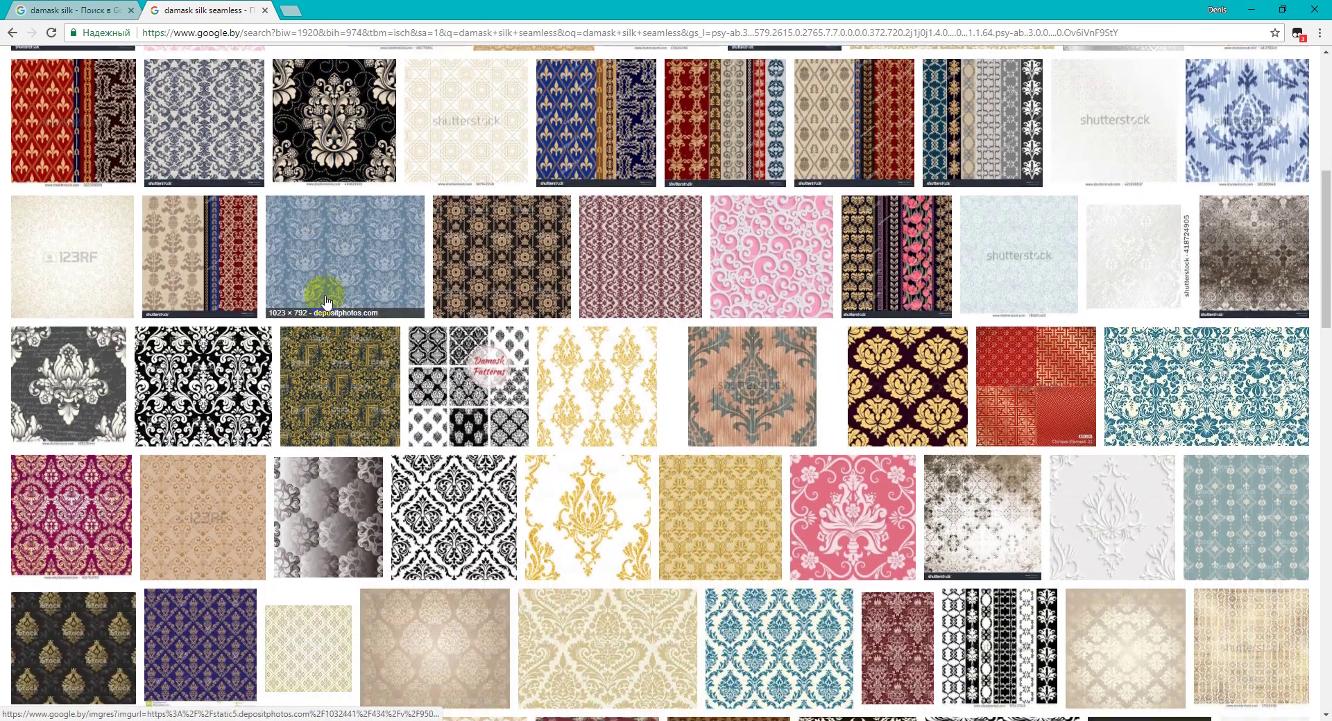
left_click(294, 386)
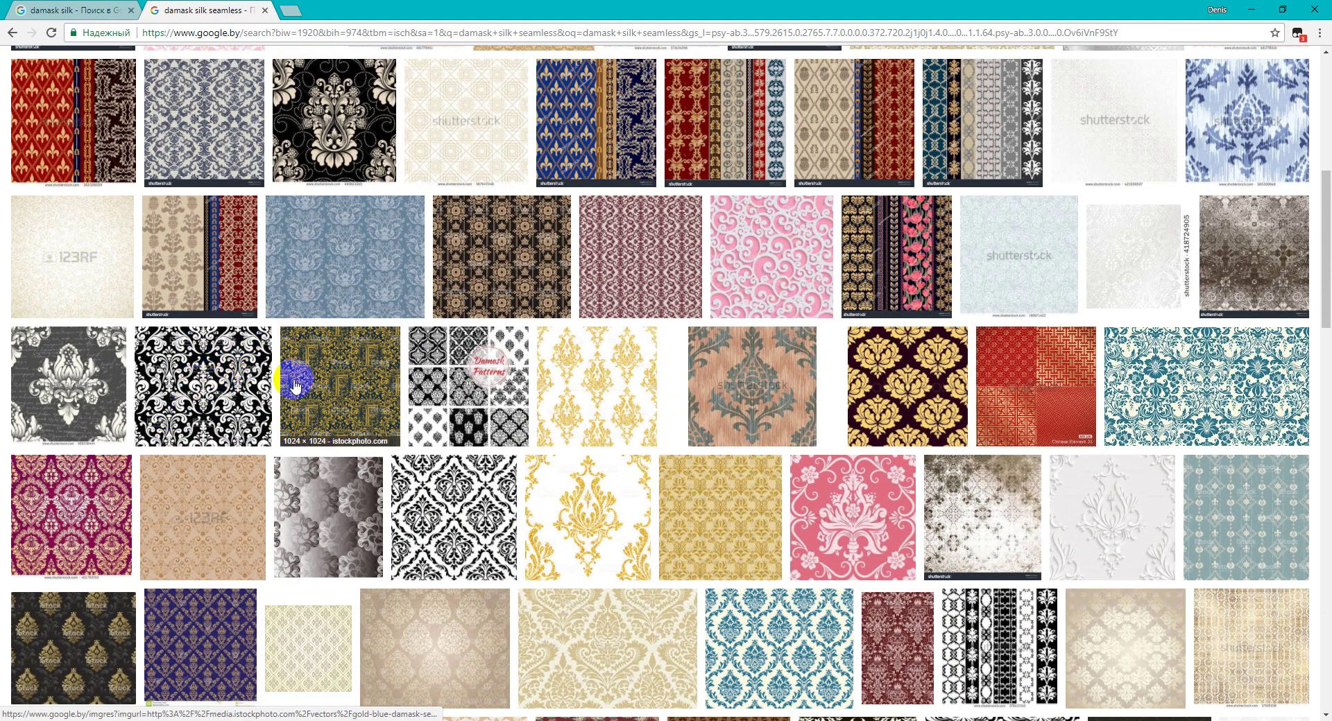
double_click(851, 11)
key("alt+Tab")
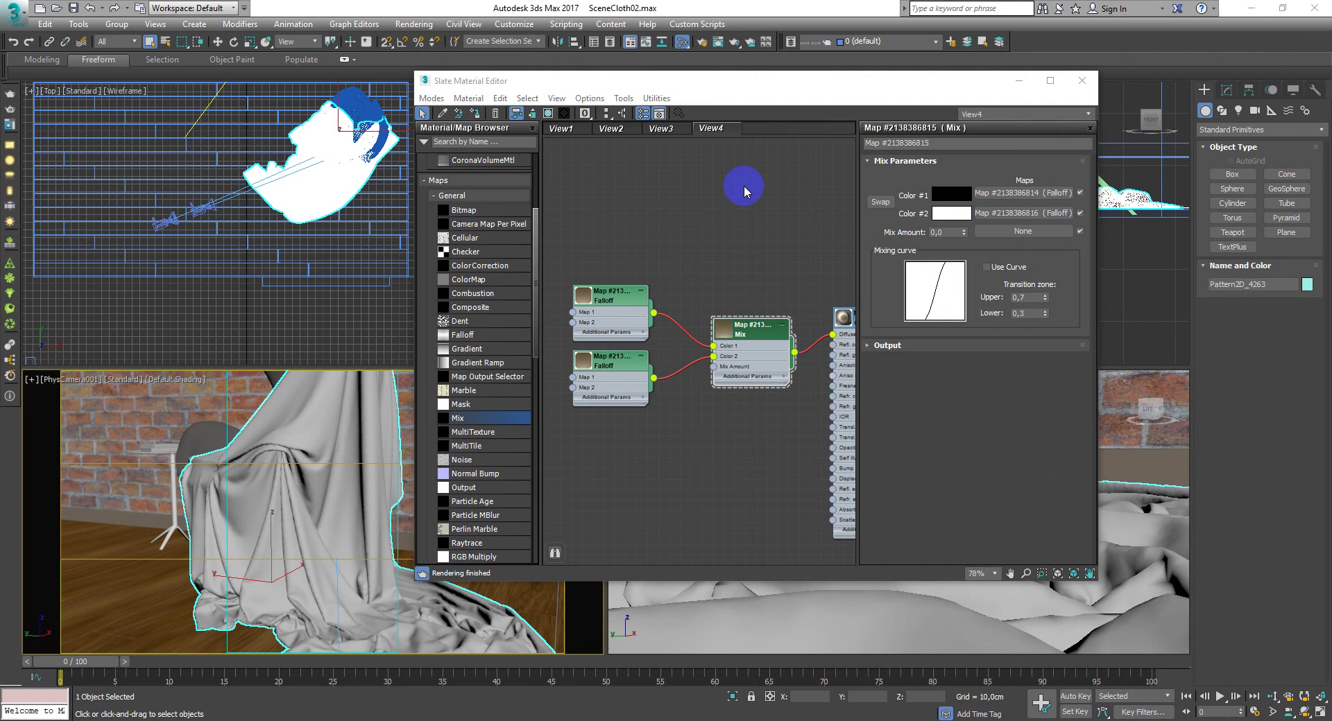
- Bring the damask JPG in as a Bitmap node driving the Mix Amount
left_click(798, 82)
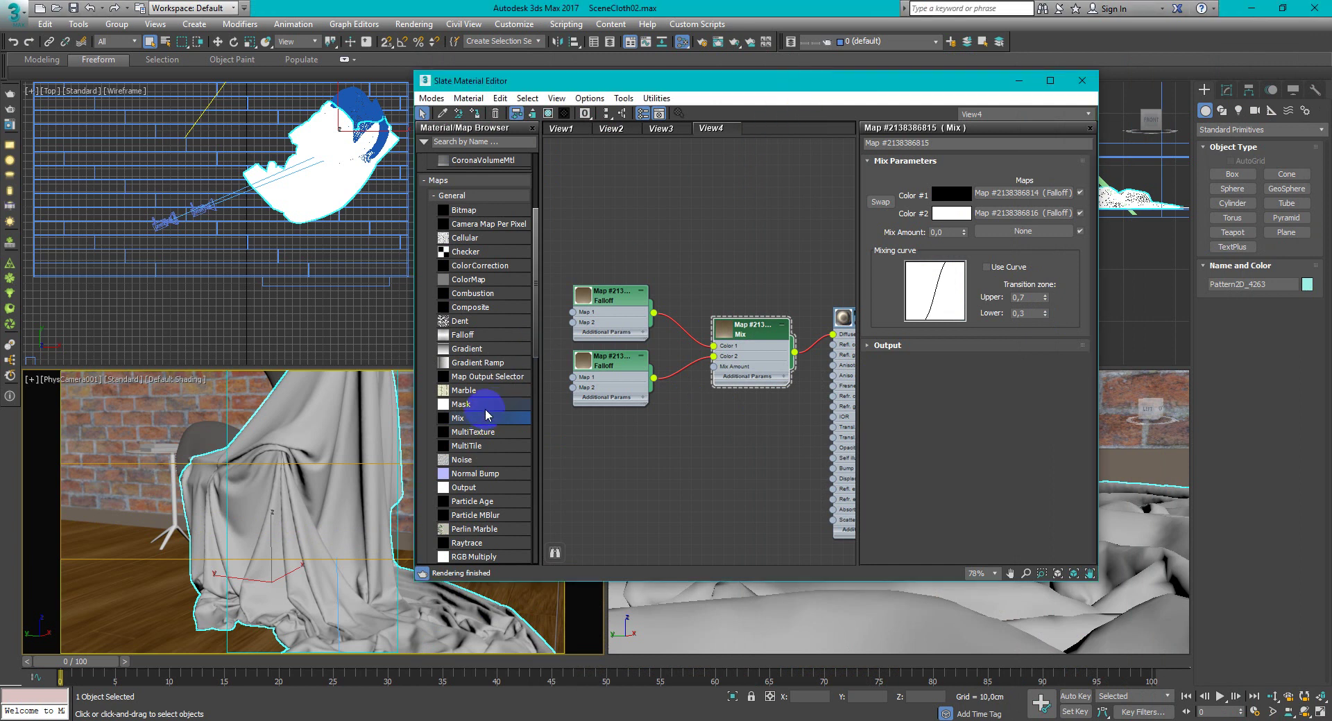
key("alt+Tab")
mouse_move(218, 222)
left_mouse_down()
mouse_move(726, 446)
mouse_move(619, 456)
mouse_move(709, 373)
left_mouse_up()
left_click(727, 446)
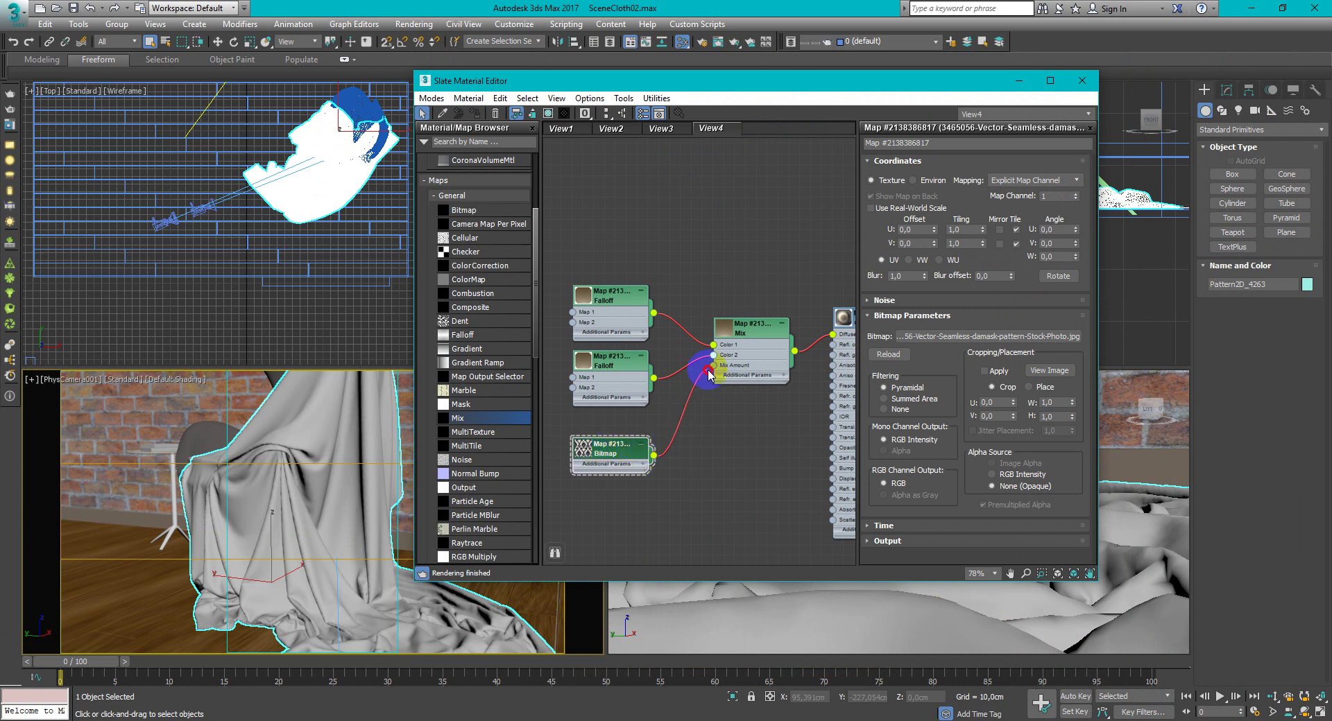
double_click(749, 333)
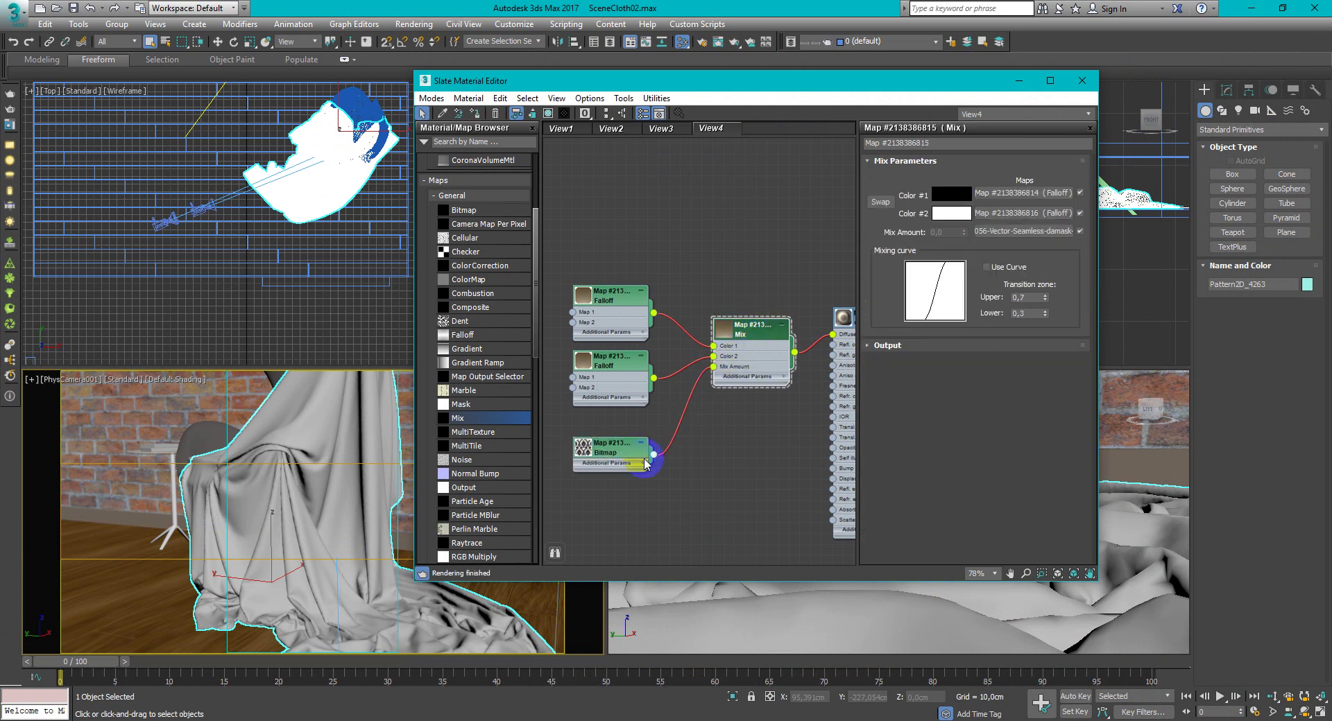
- Show the damask bitmap in viewports and set its U and V tiling to 6
double_click(608, 454)
left_click(548, 113)
type("6")
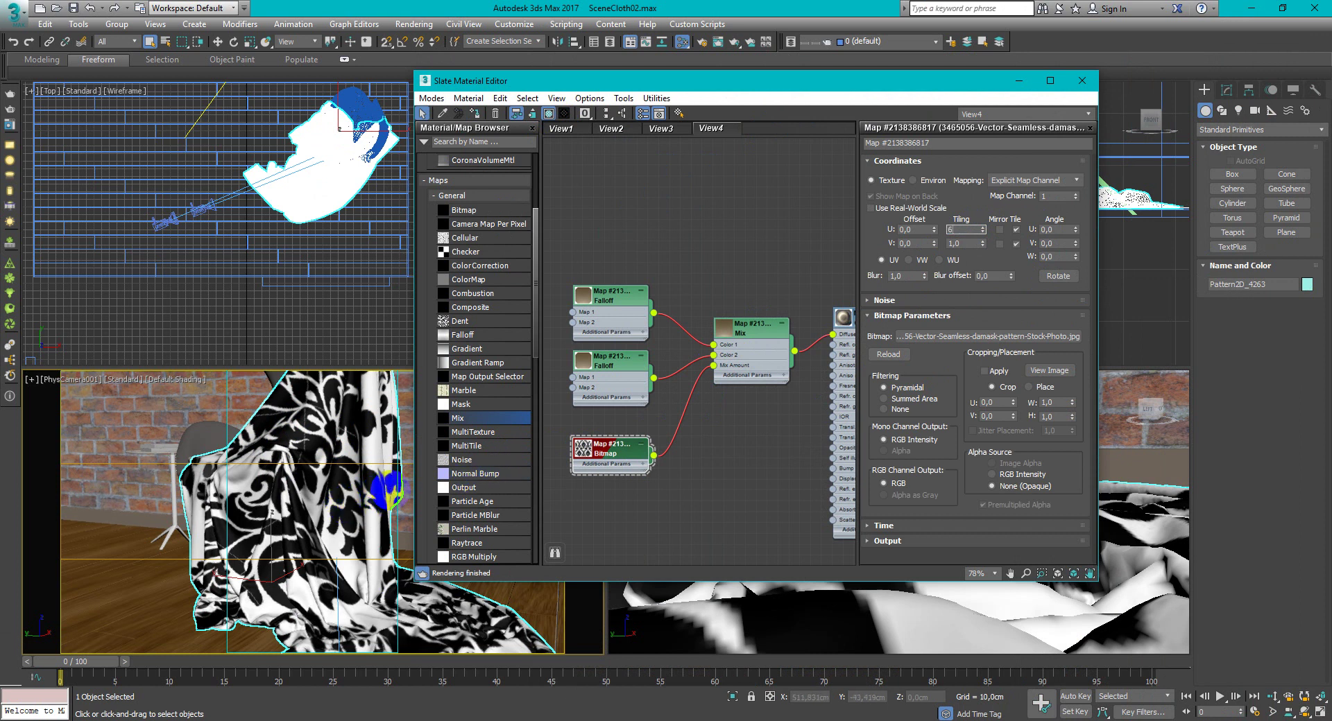
key("Tab")
type("6")
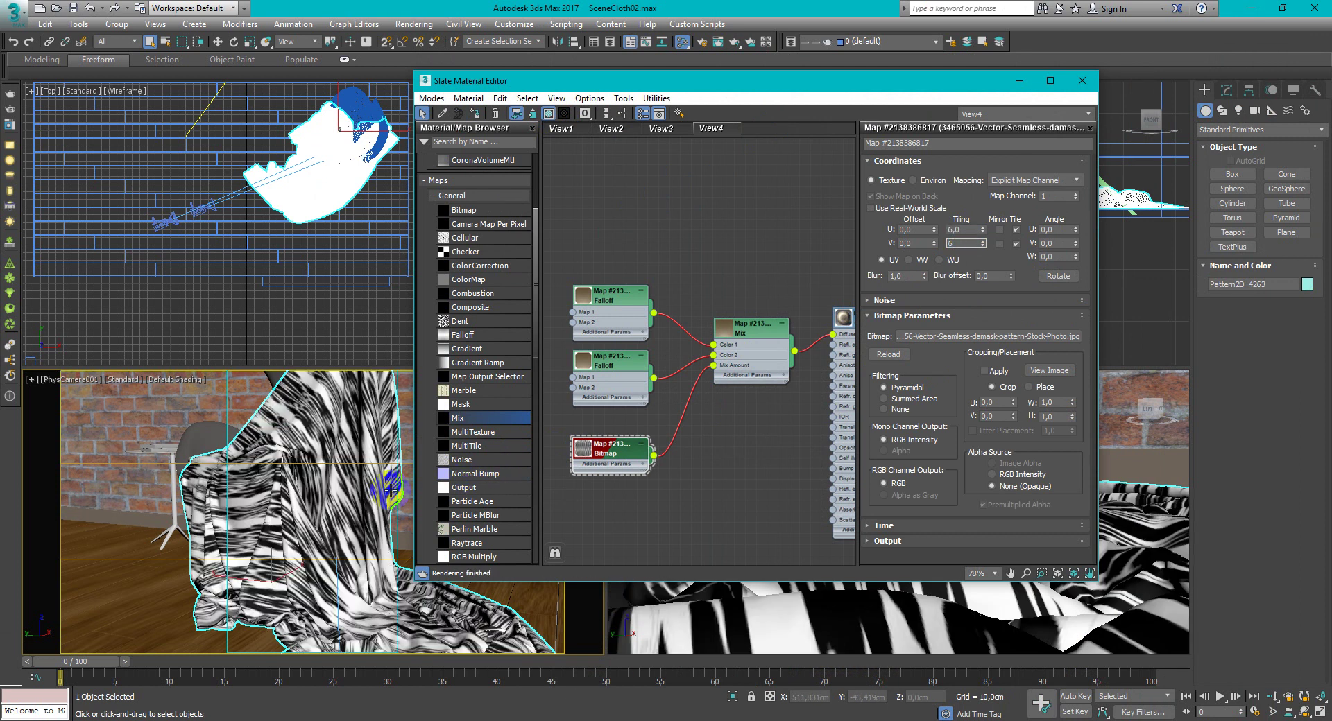
key("Return")
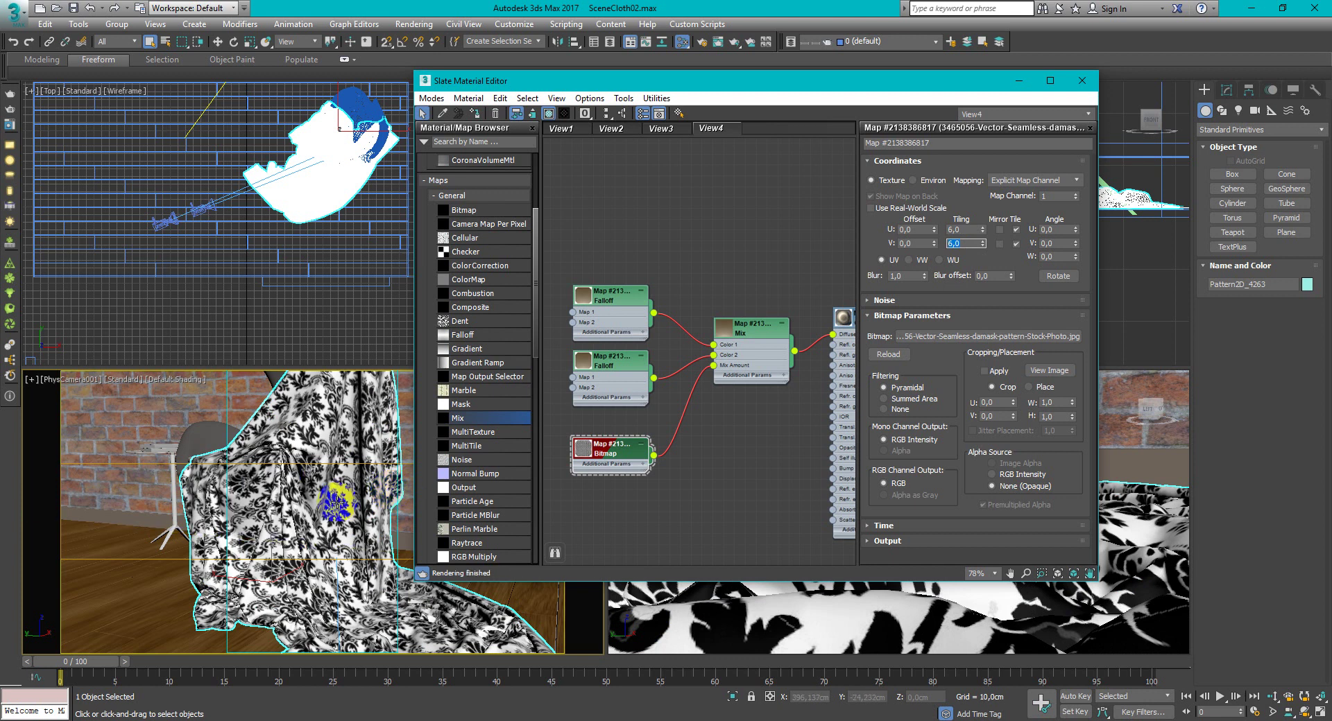
- Tidy the node layout and open the lower Falloff's Mix Curve settings
middle_click_drag(779, 445, 777, 453)
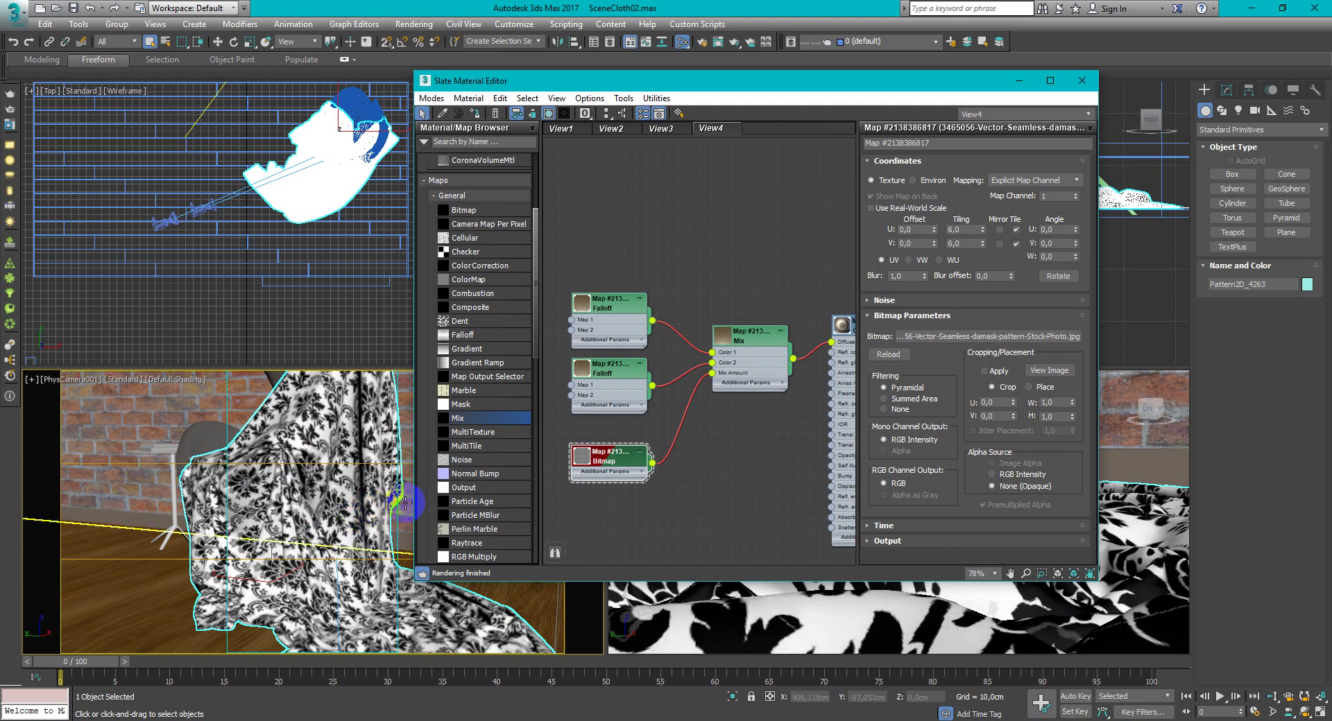
middle_click_drag(827, 459, 811, 452)
left_click_drag(620, 470, 606, 436)
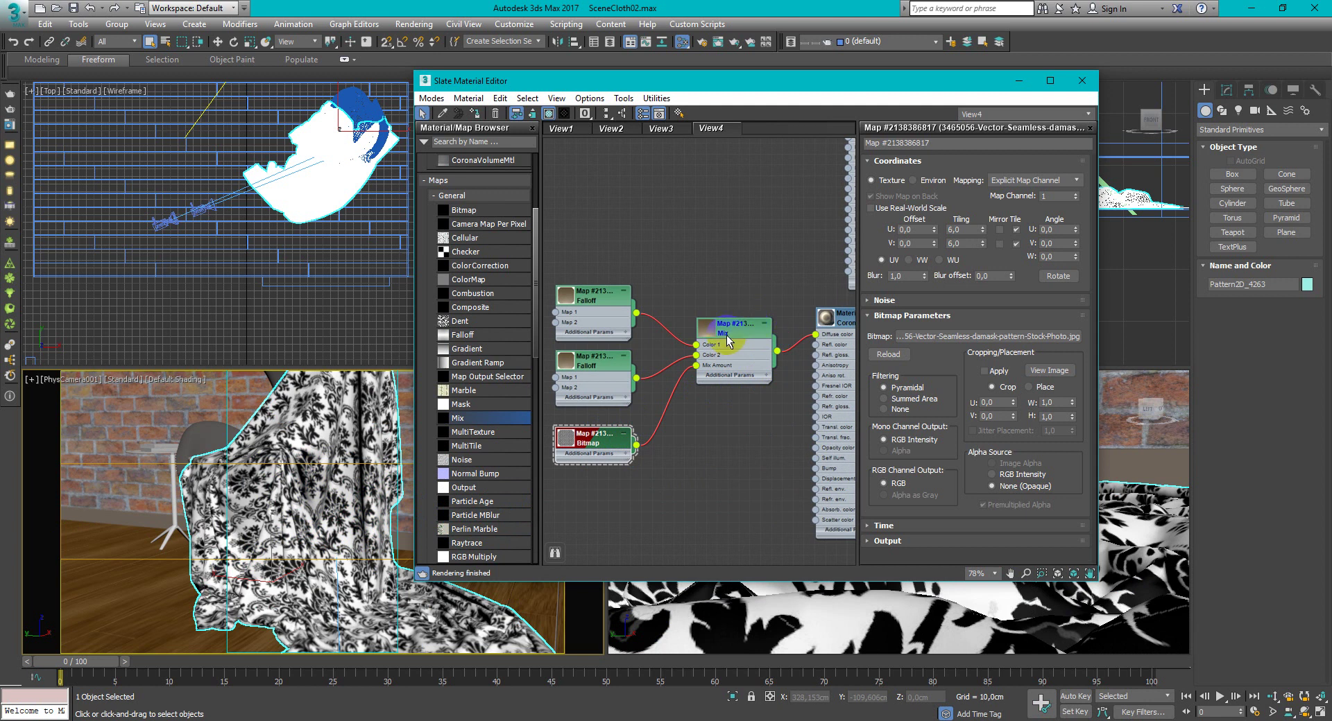
double_click(602, 373)
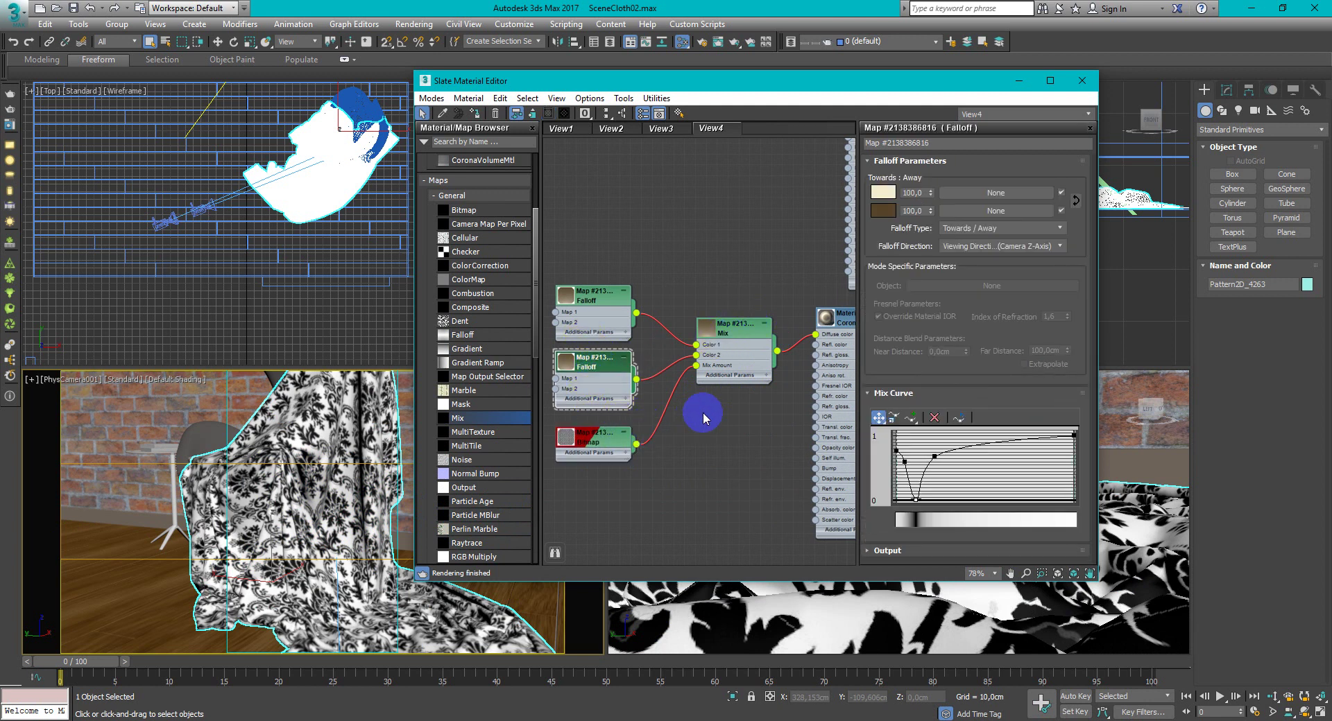
mouse_move(714, 416)
middle_mouse_down()
mouse_move(749, 434)
mouse_move(717, 432)
middle_mouse_up()
- Open an enlarged preview window of the CoronaMtl over the viewports
right_click(829, 336)
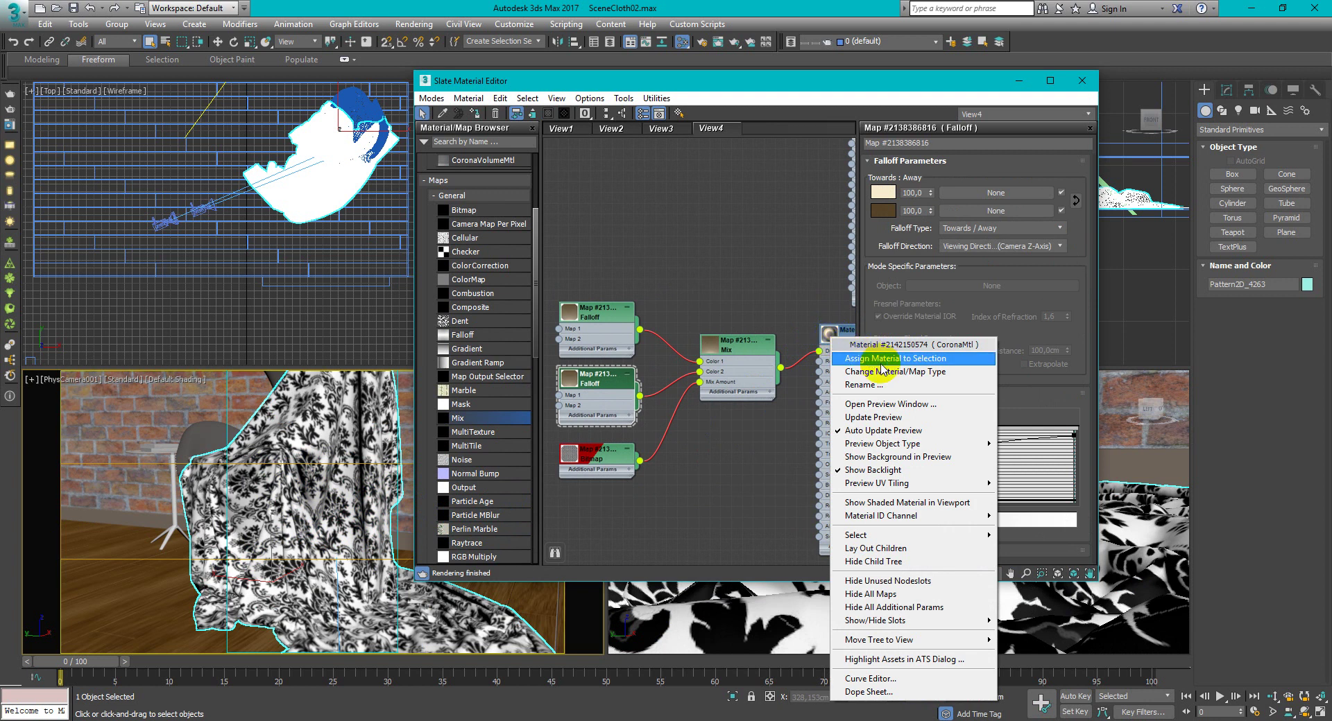
left_click(901, 405)
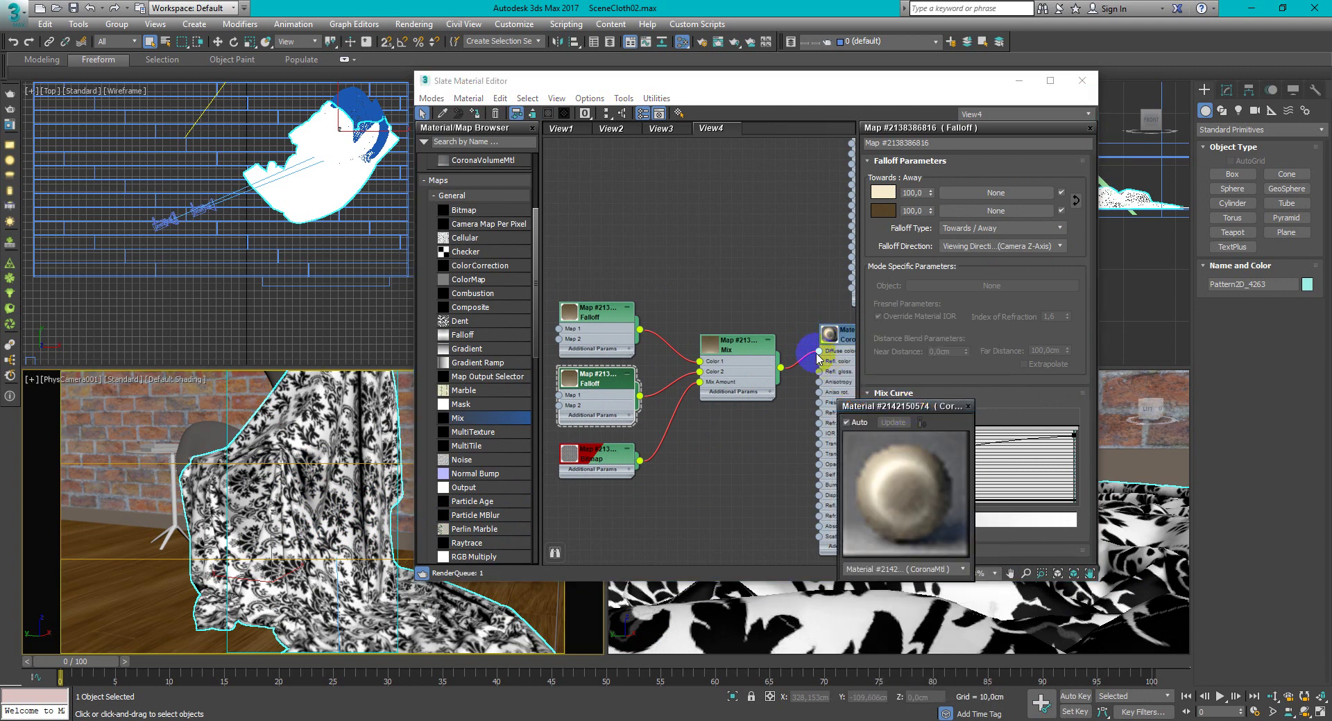
left_click_drag(904, 414, 224, 263)
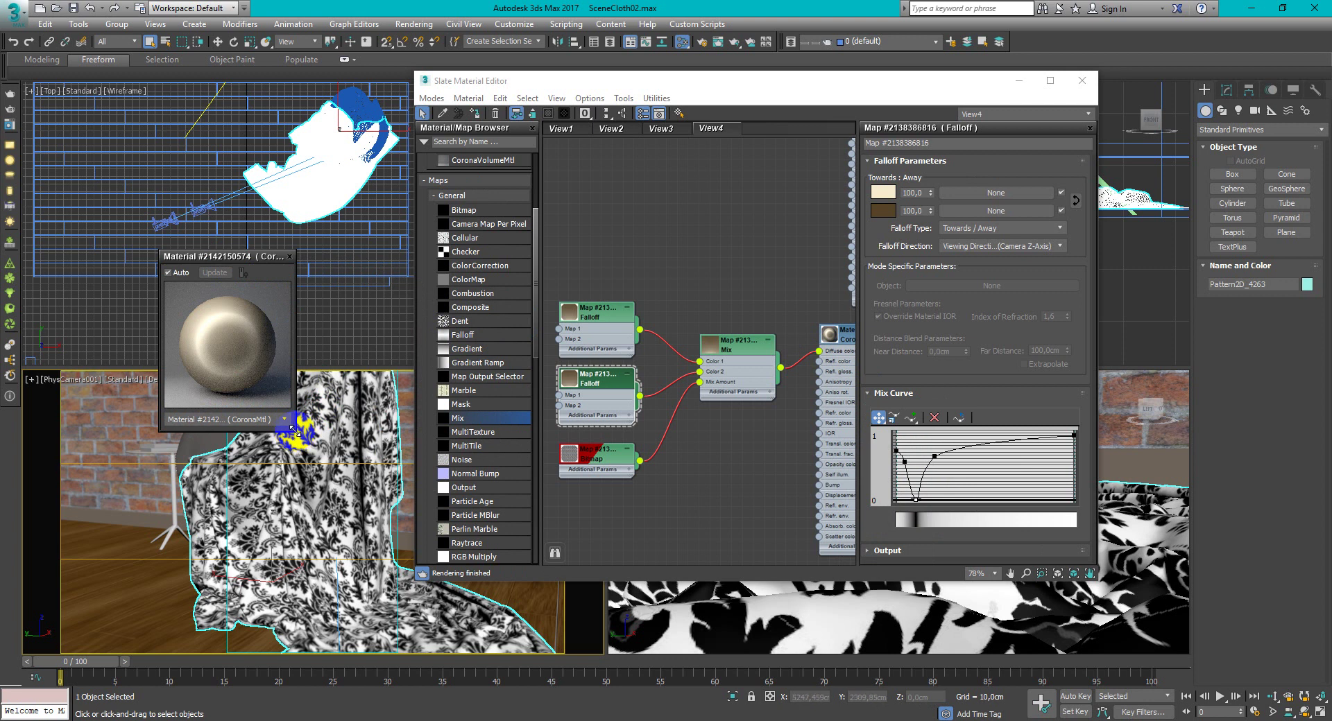
left_click_drag(292, 429, 334, 471)
mouse_move(669, 439)
middle_mouse_down()
mouse_move(719, 445)
mouse_move(743, 430)
mouse_move(776, 367)
mouse_move(705, 466)
middle_mouse_up()
scroll(761, 428, "up", 2)
scroll(766, 430, "up", 2)
- Inspect the Mix and Bitmap, then select points on the second Falloff's Mix Curve
left_click(798, 340)
left_click(659, 425)
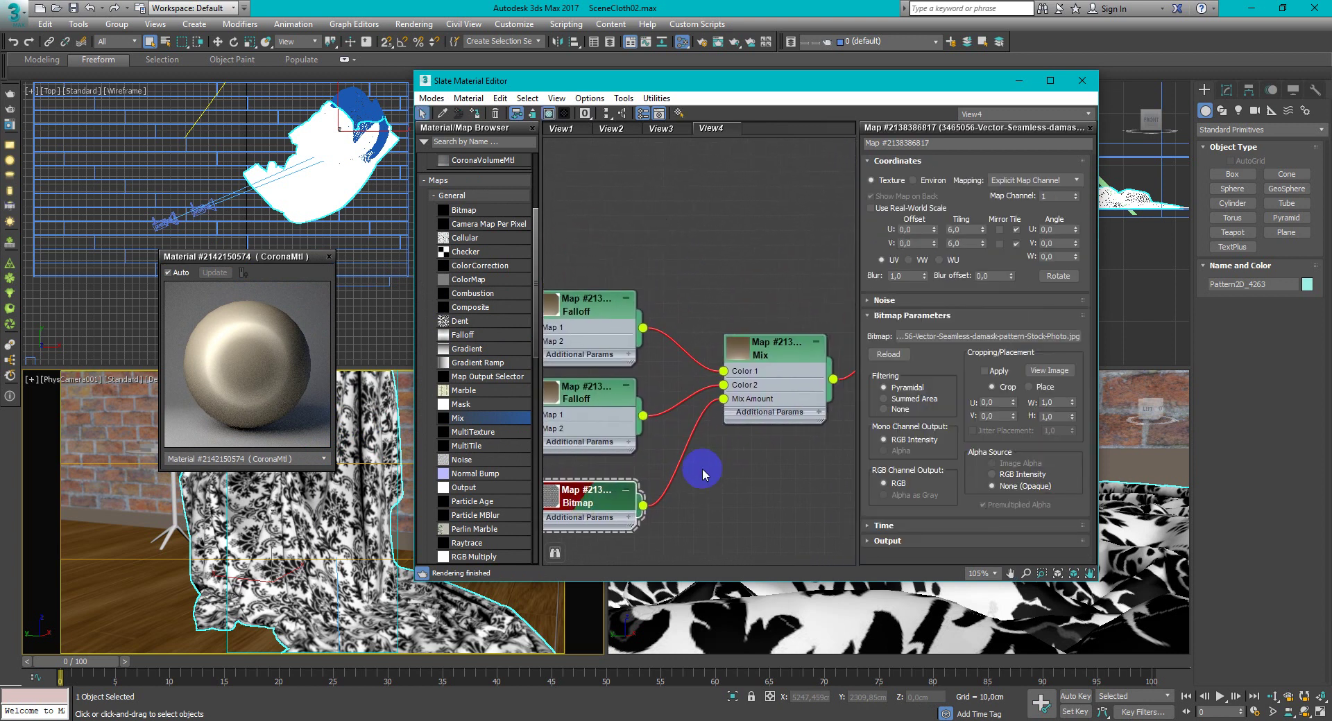
left_click(601, 409)
left_click(950, 461)
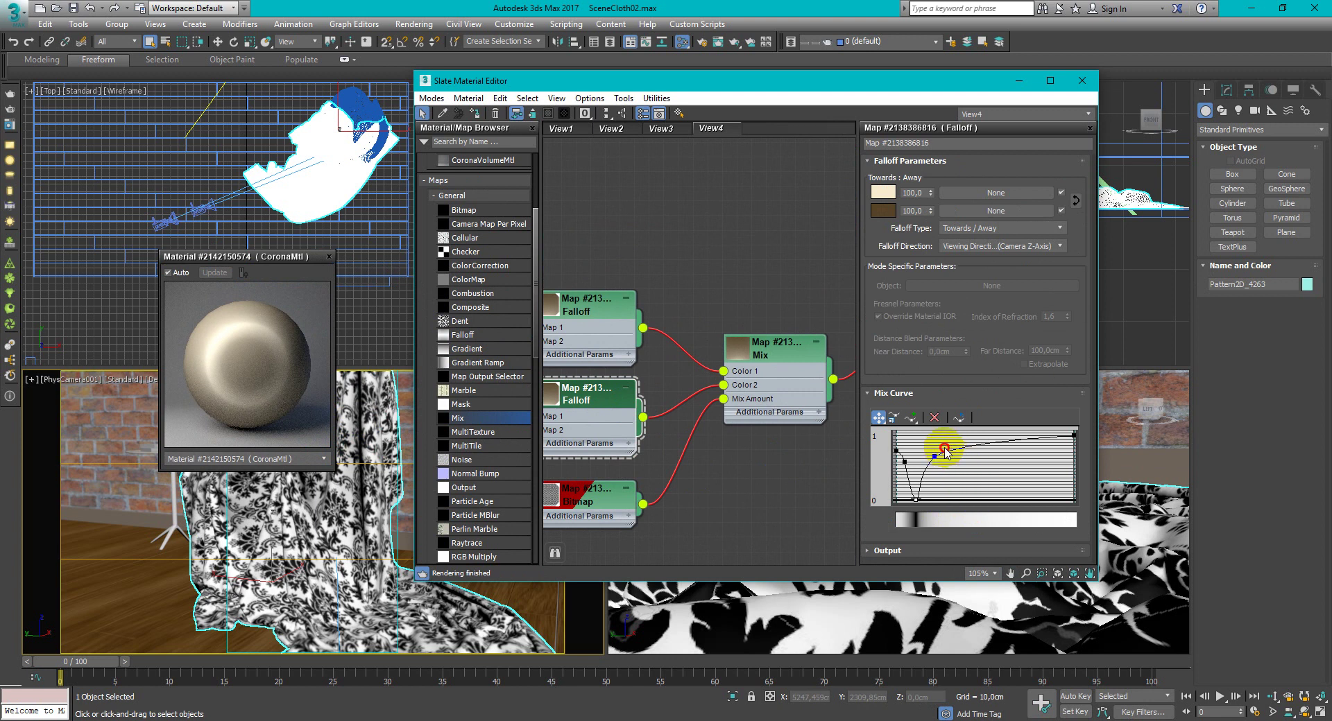
mouse_move(944, 450)
left_mouse_down()
mouse_move(902, 501)
mouse_move(921, 489)
mouse_move(911, 500)
mouse_move(934, 500)
left_mouse_up()
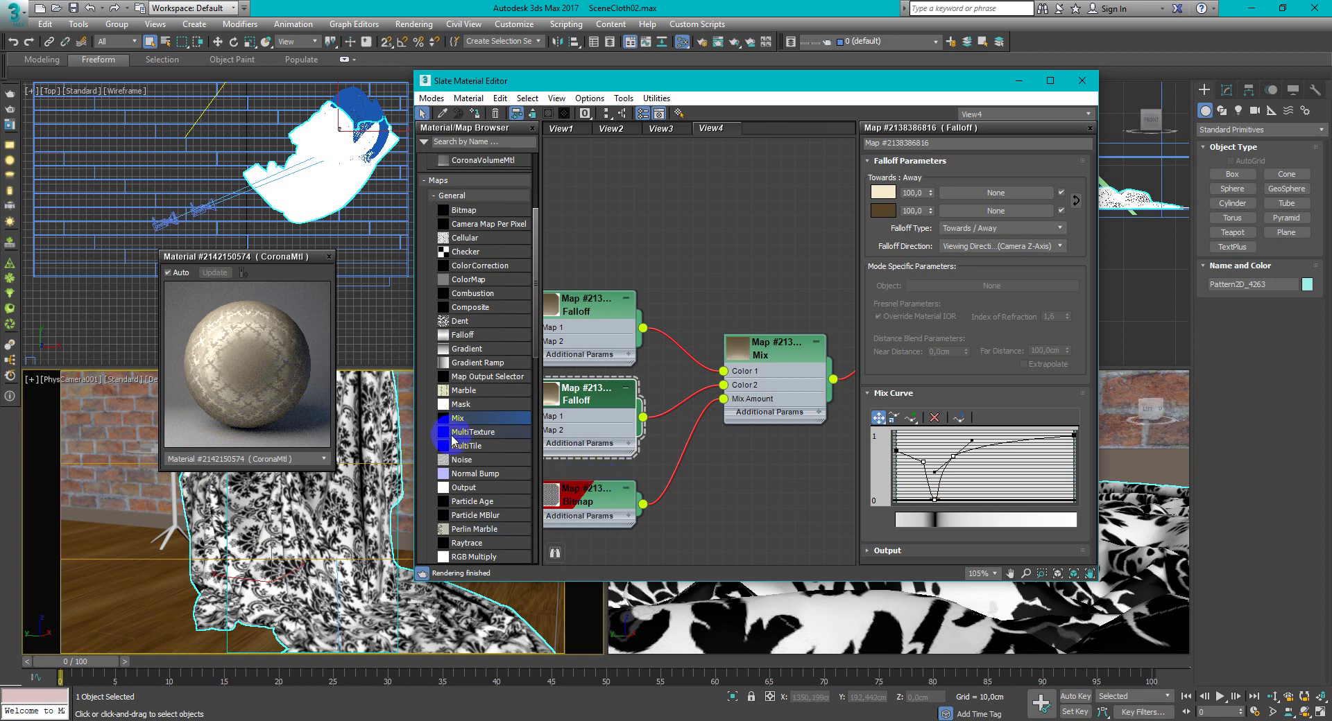
left_click(929, 452)
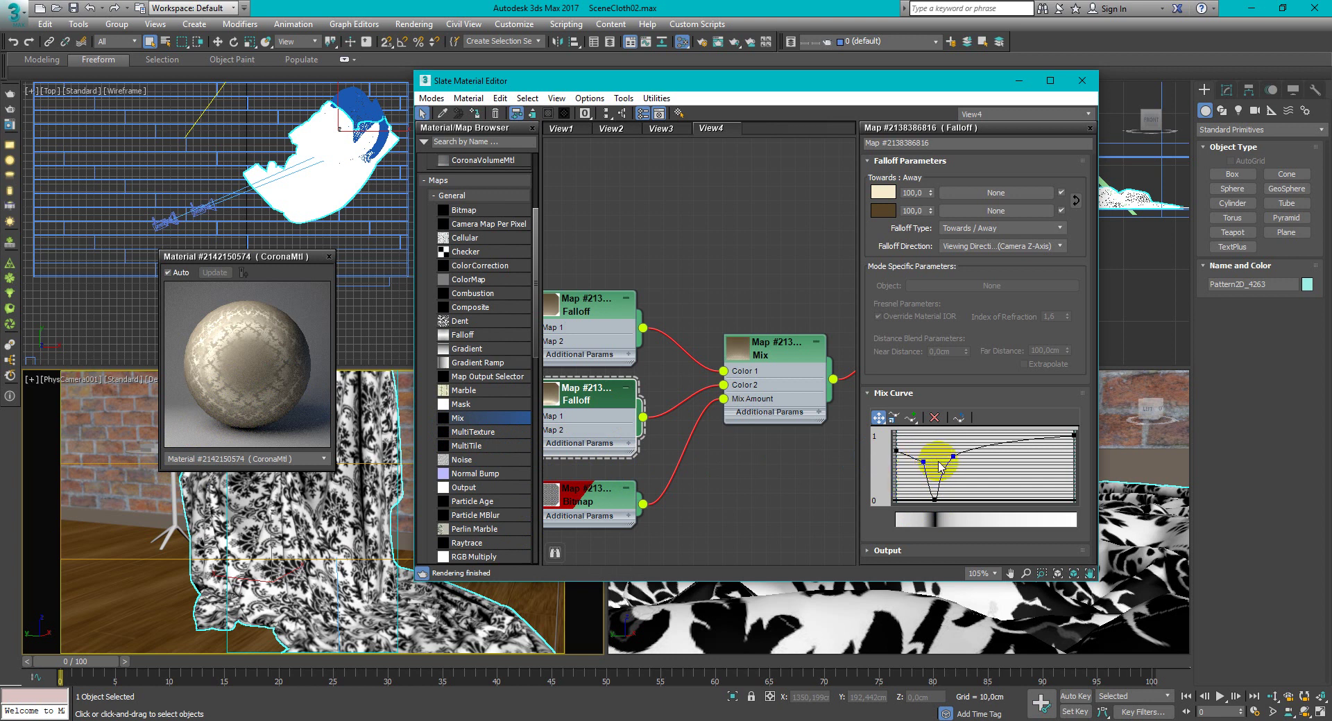
- Make the Mix Curve dip point Bezier-smooth and pull it down to zero
right_click(923, 462)
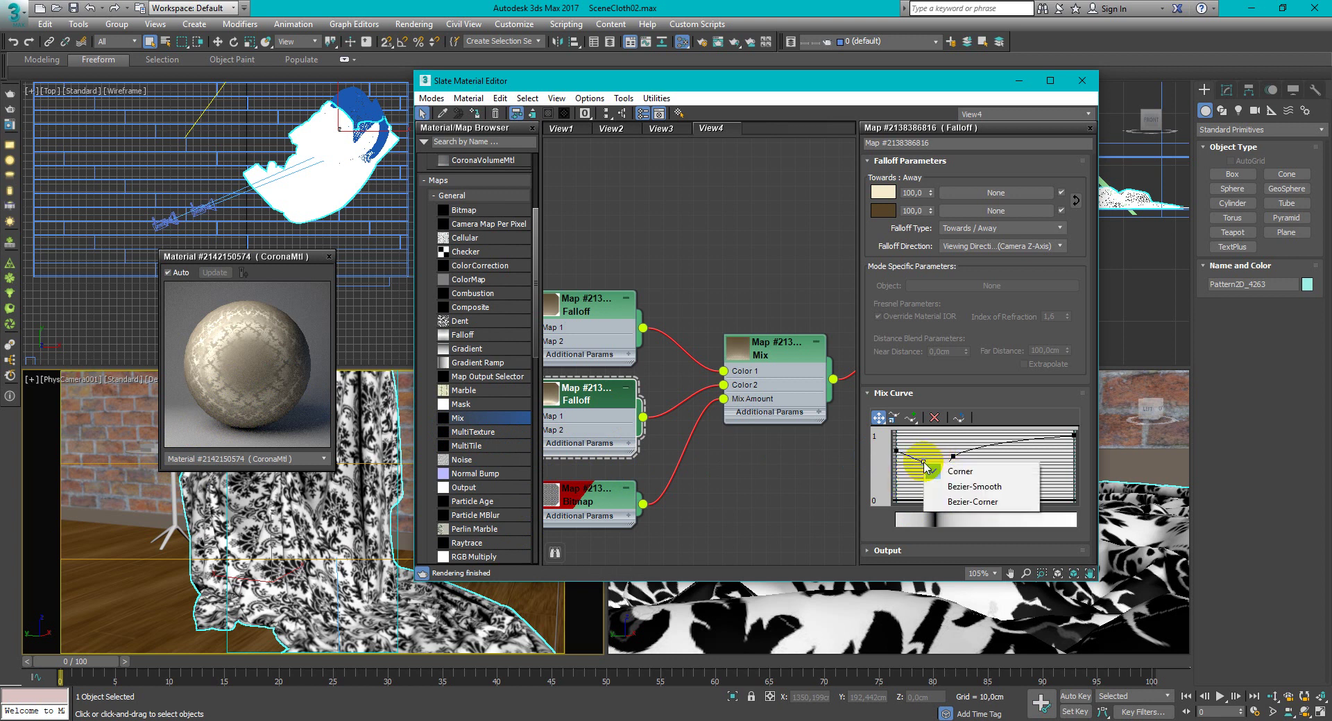
left_click(972, 489)
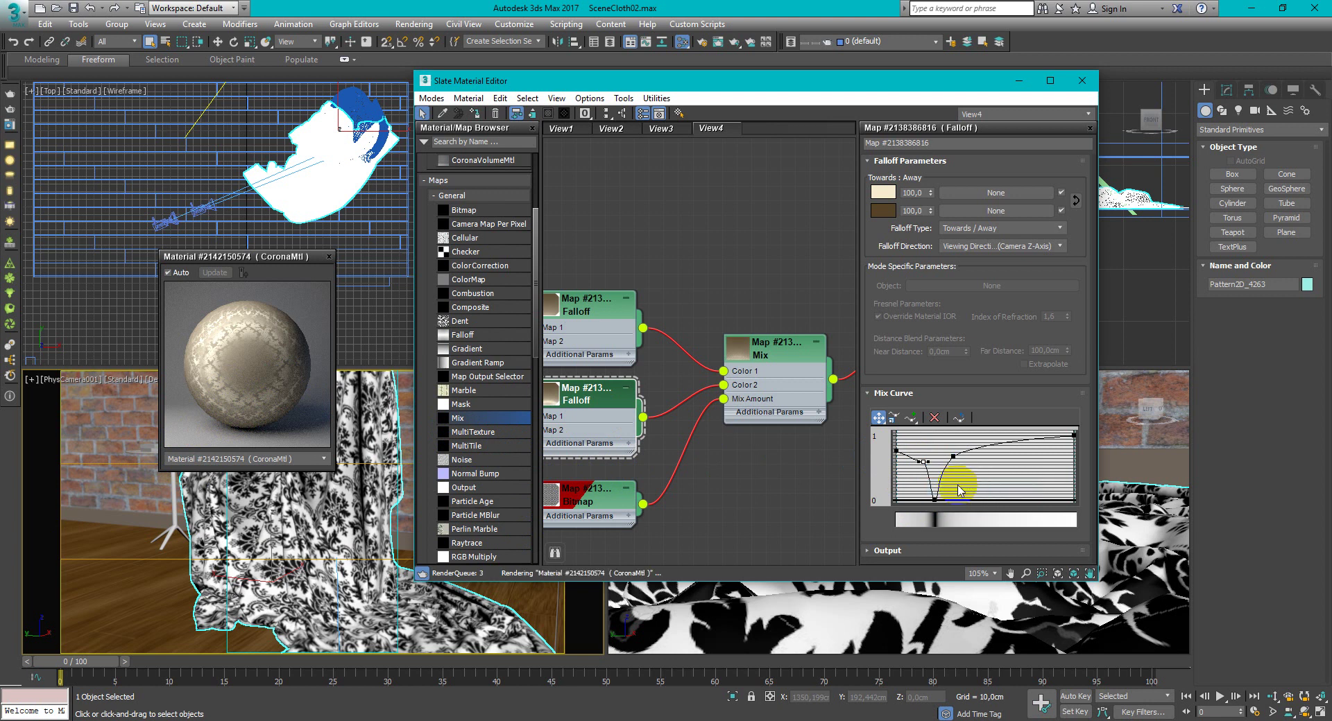
left_click_drag(930, 461, 937, 471)
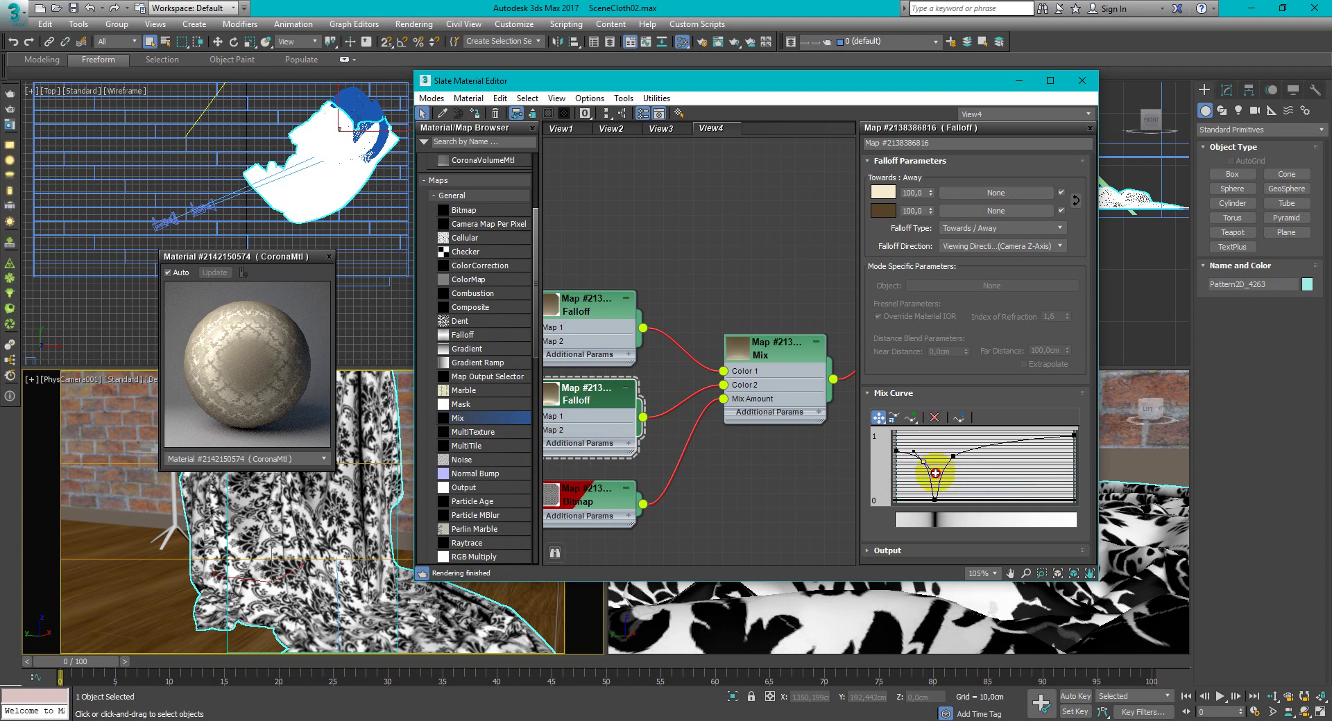
right_click(896, 450)
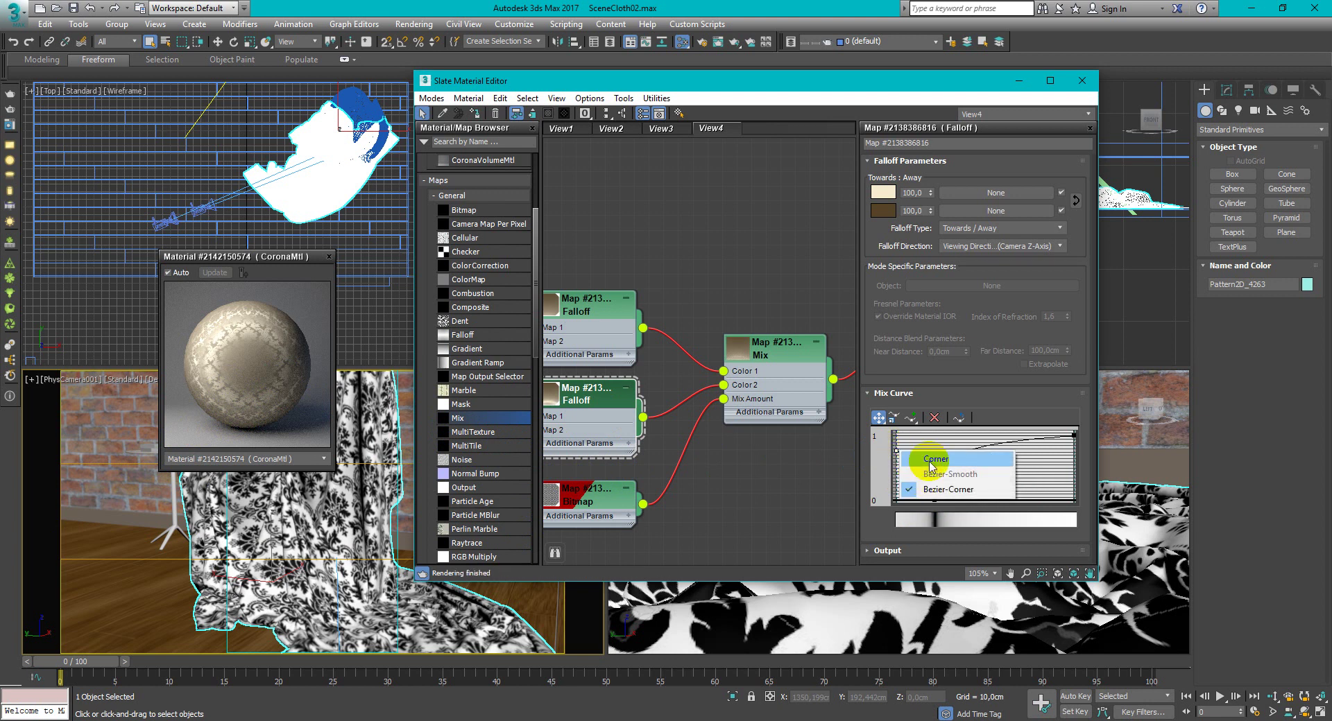
left_click(930, 459)
- Drag the Mix Curve's right endpoint from 1 down to 0 and fine-tune the dip
left_click(1074, 435)
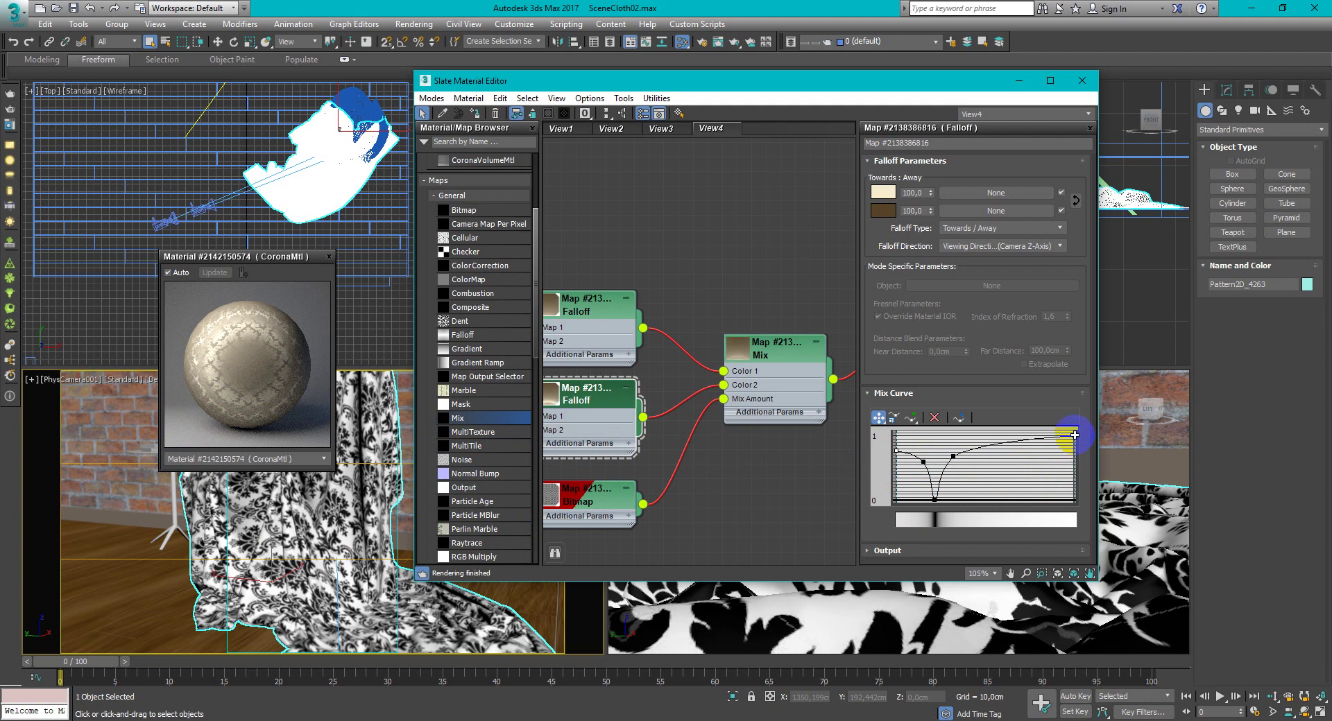
left_click_drag(1074, 435, 1073, 500)
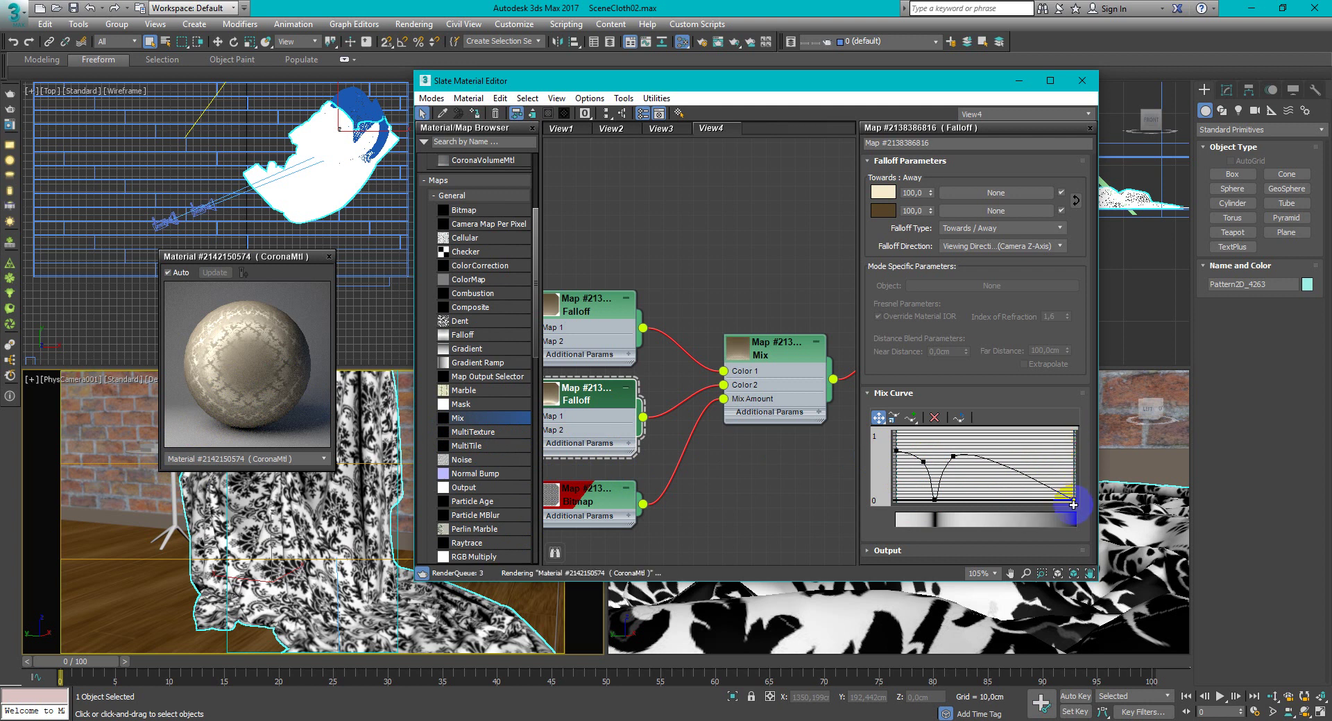
left_click(354, 437)
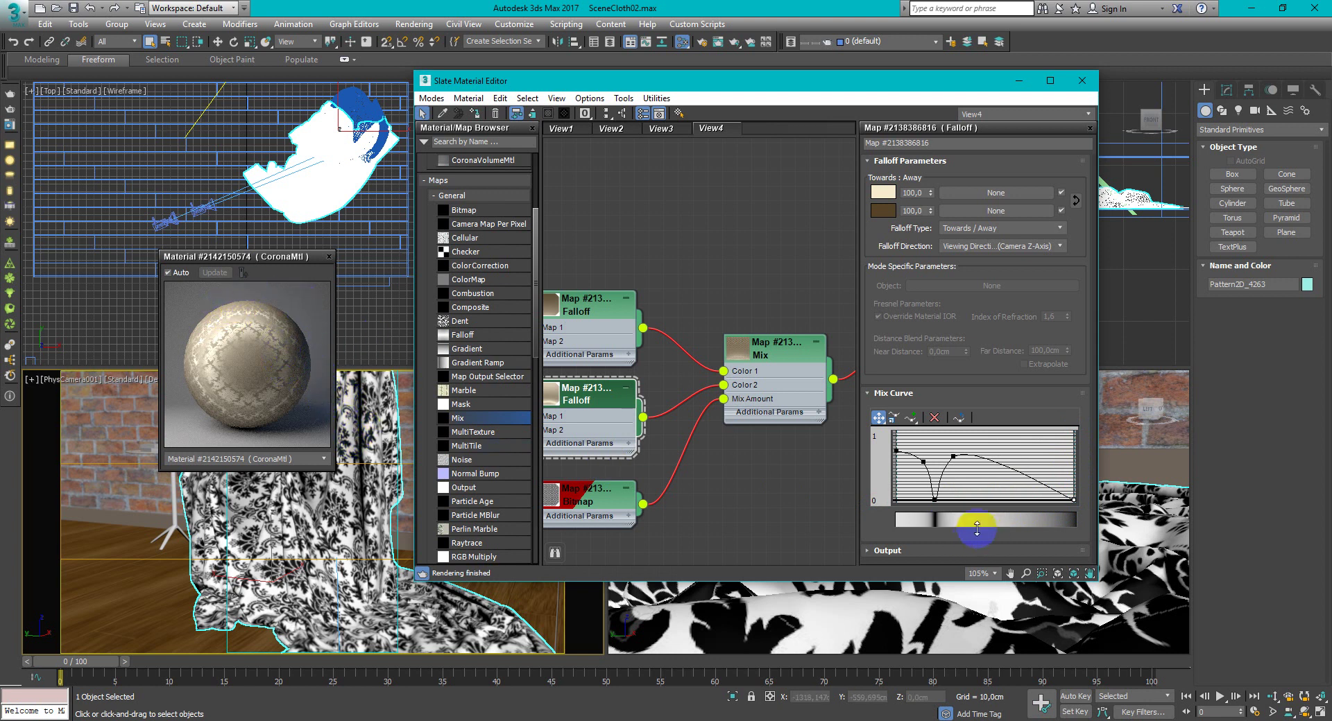
middle_click_drag(677, 452, 697, 446)
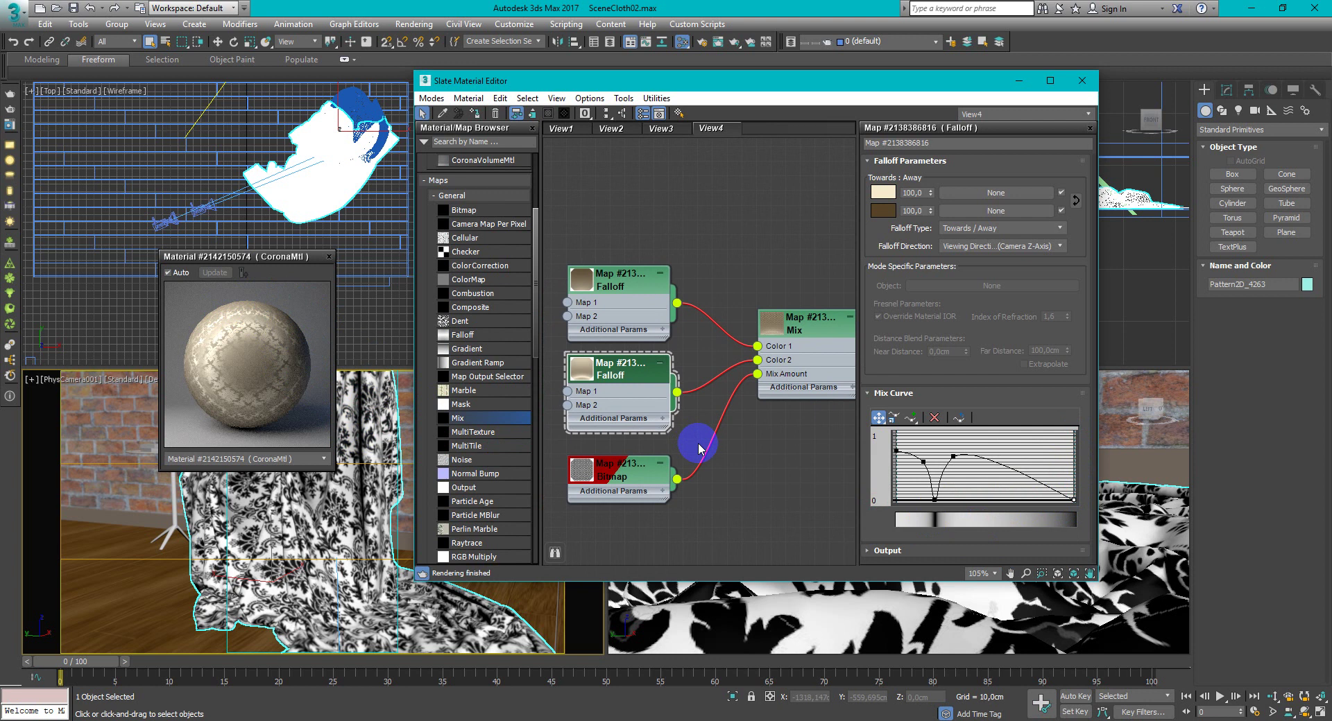
left_click_drag(954, 457, 959, 455)
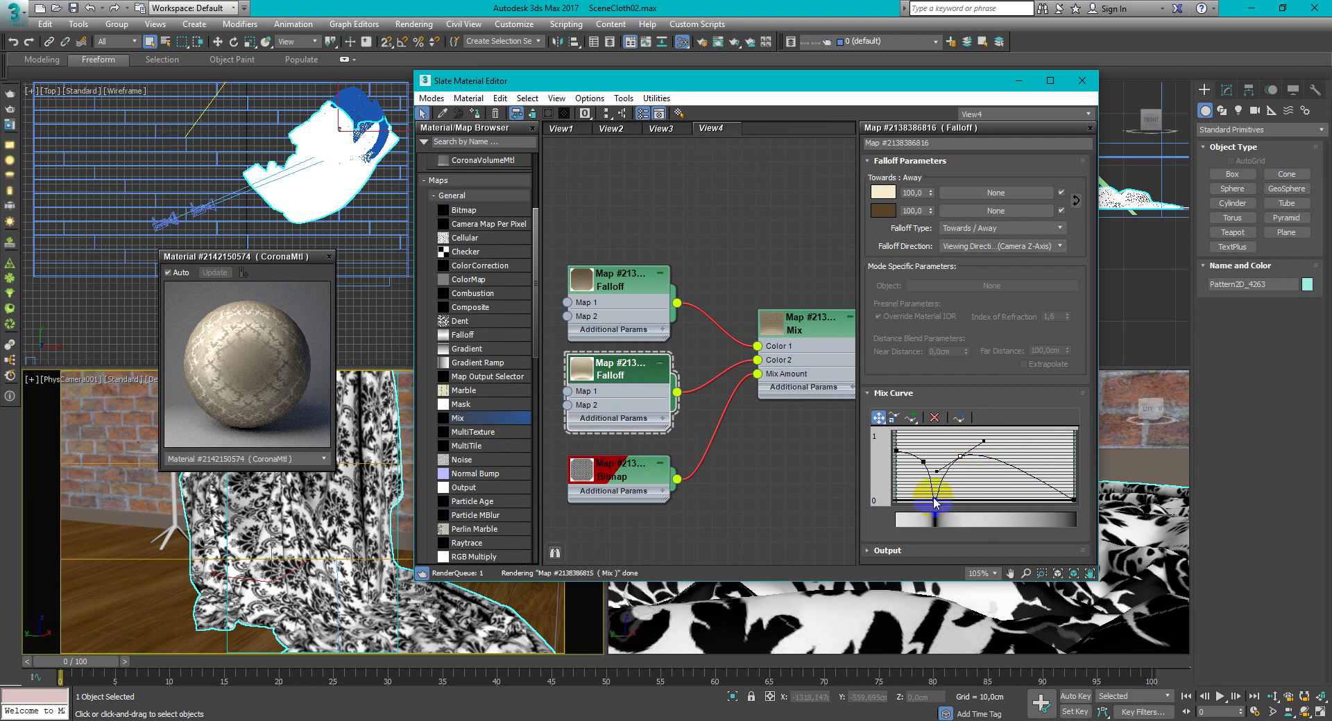
right_click(935, 500)
left_click(936, 501)
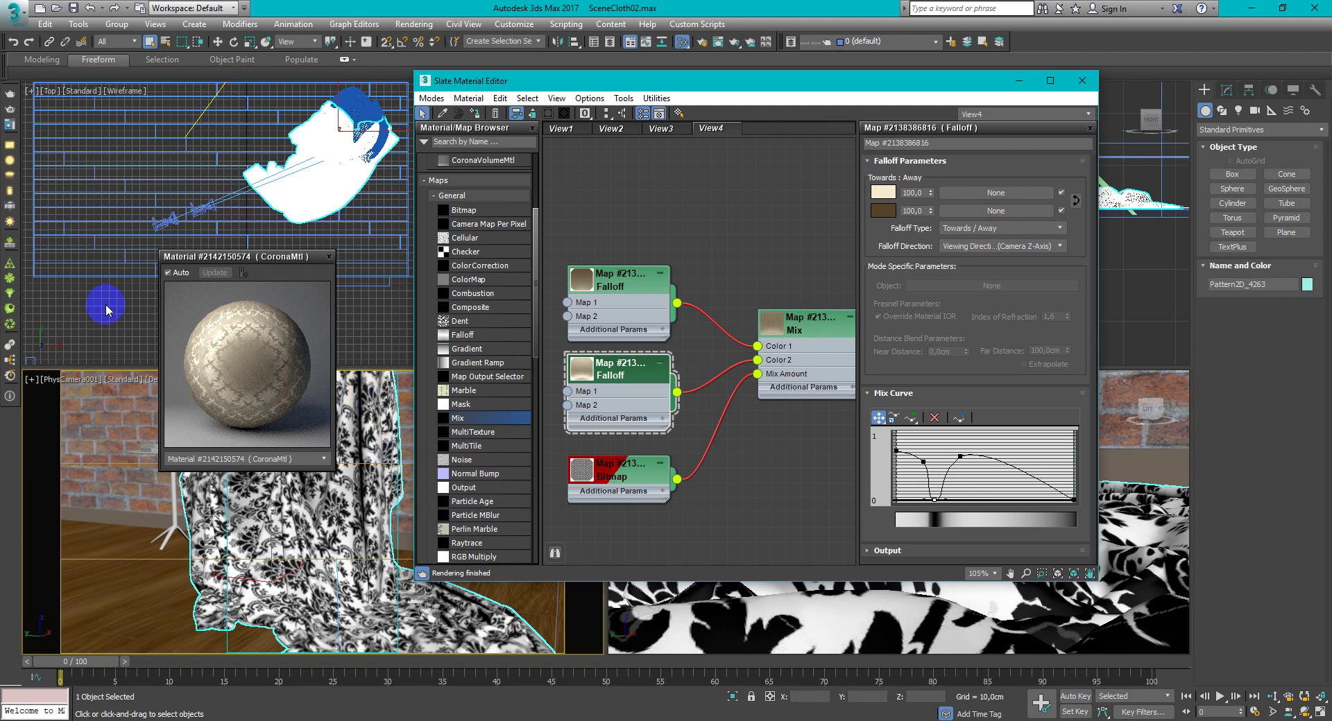
left_click(13, 114)
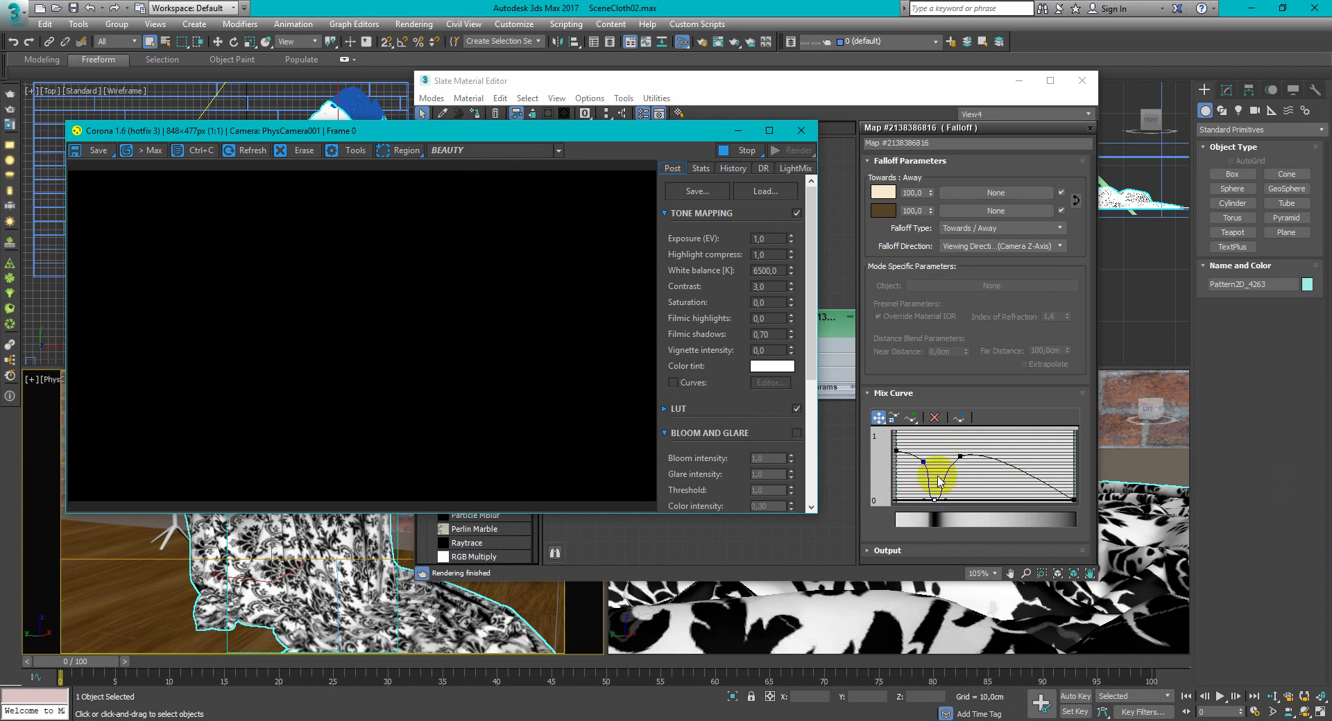
left_click(896, 448)
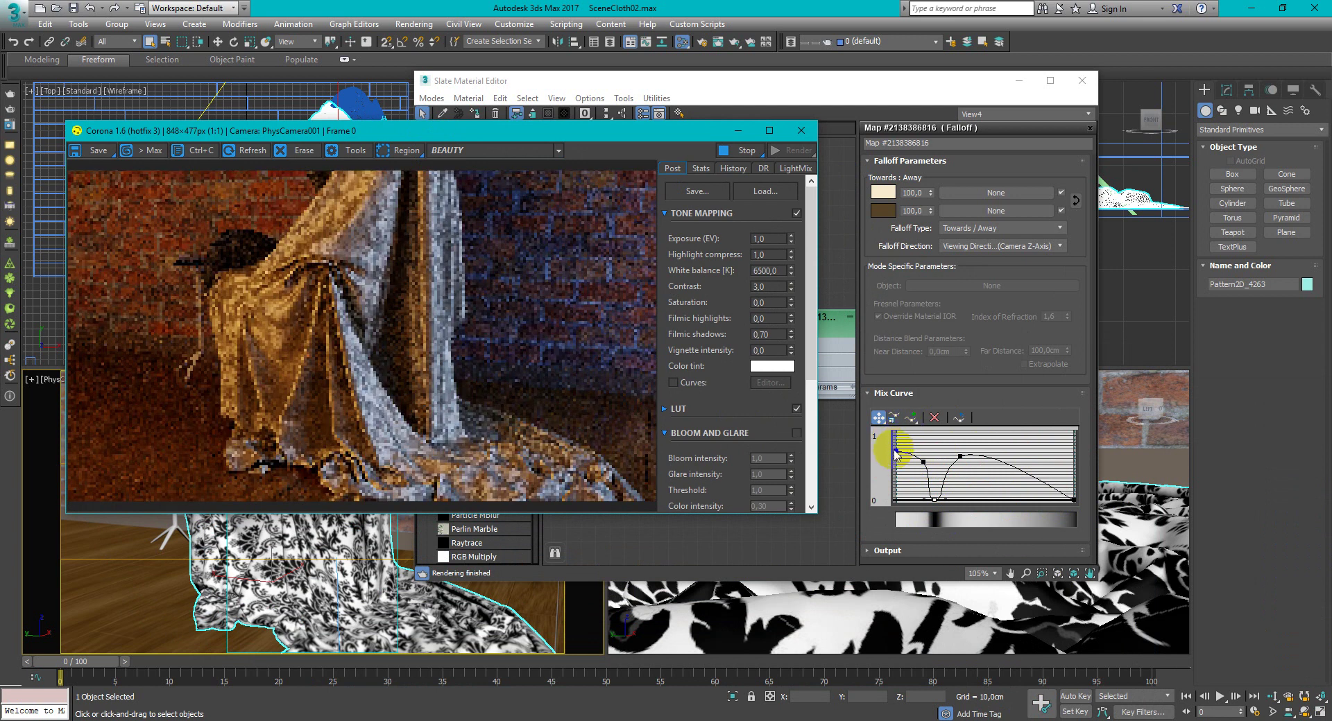
left_click_drag(611, 136, 809, 138)
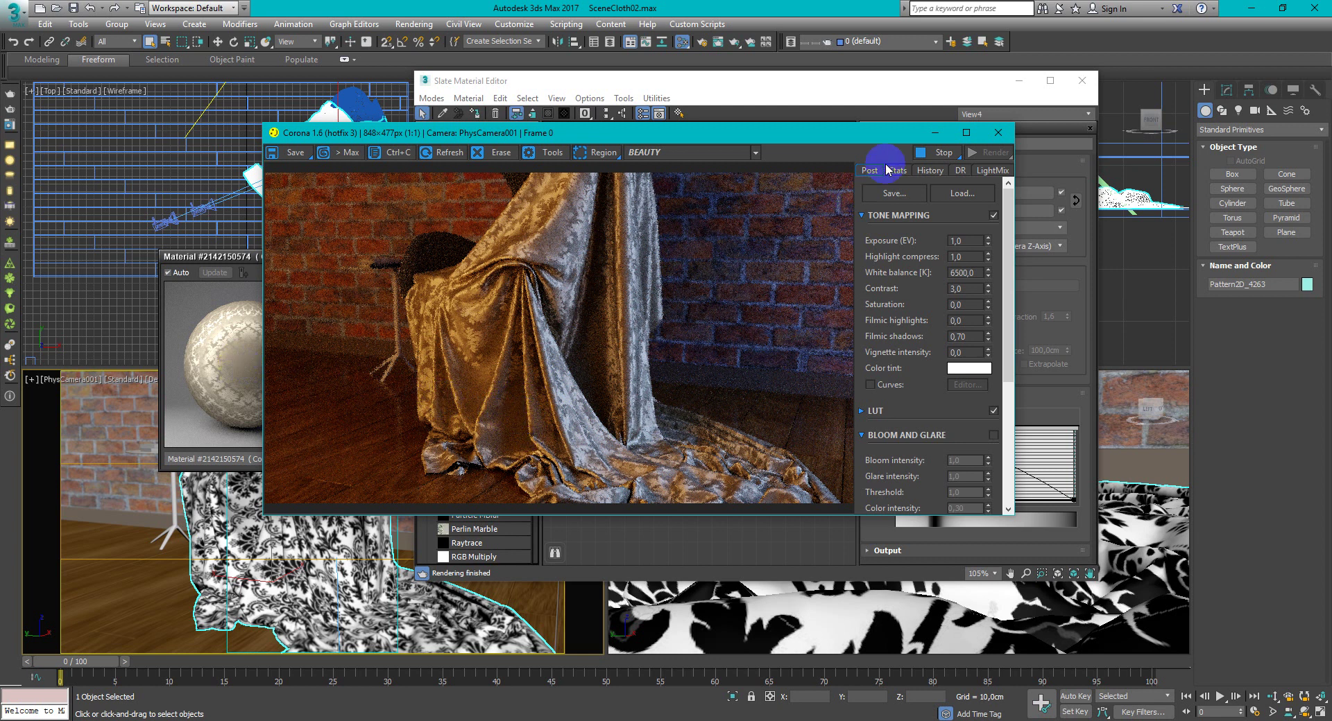
left_click(942, 156)
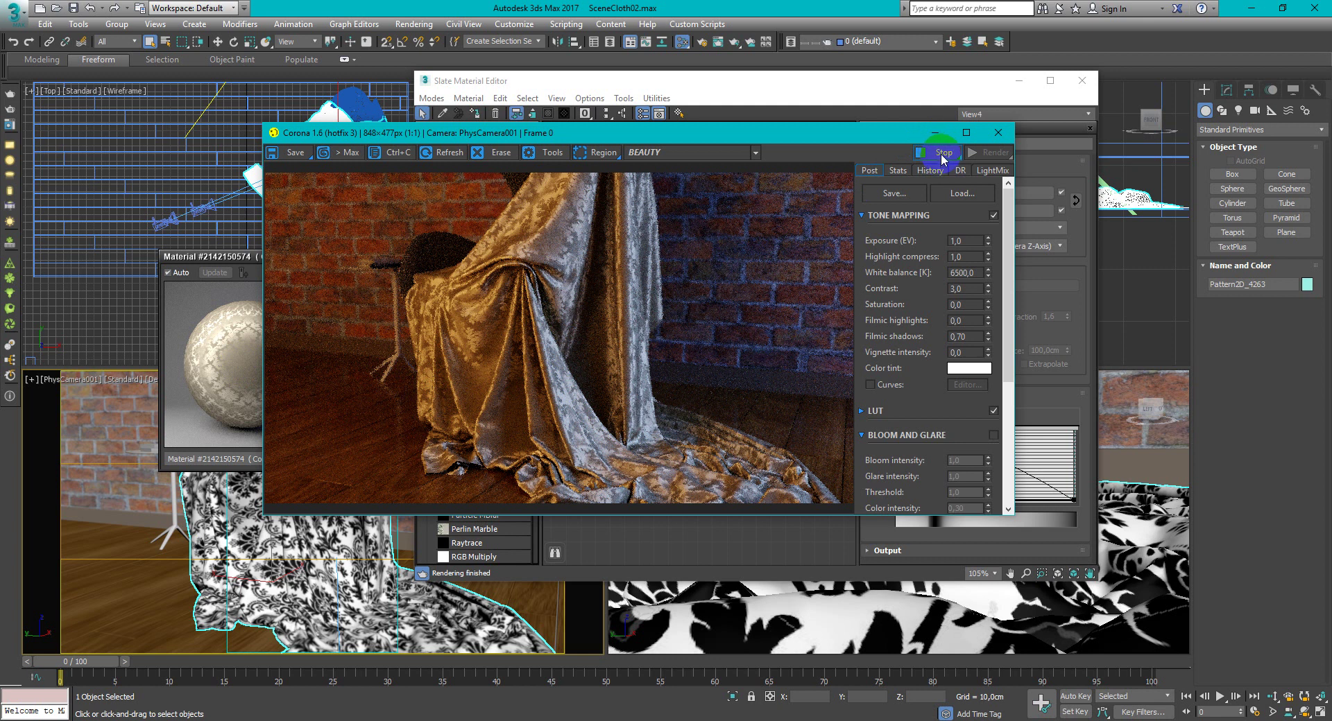
- Close the render window and nudge the Mix Curve's first and second points
left_click(998, 133)
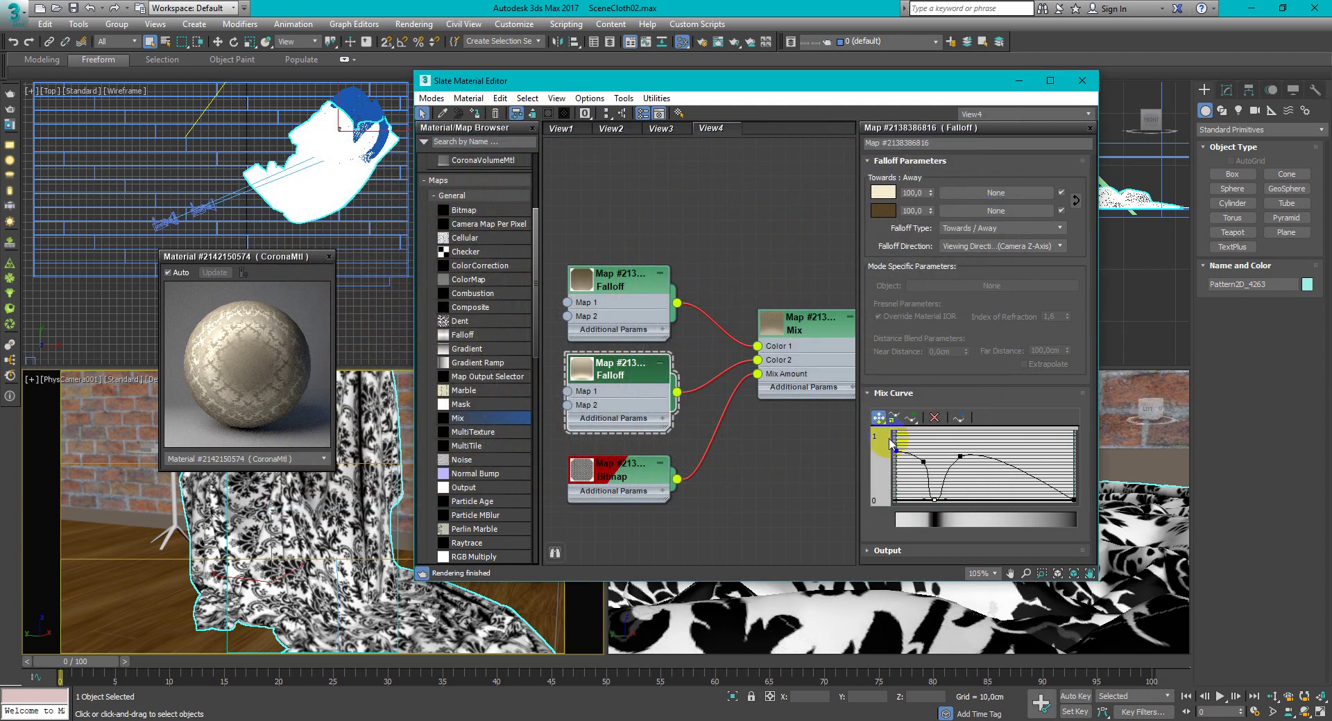
left_click_drag(899, 450, 898, 454)
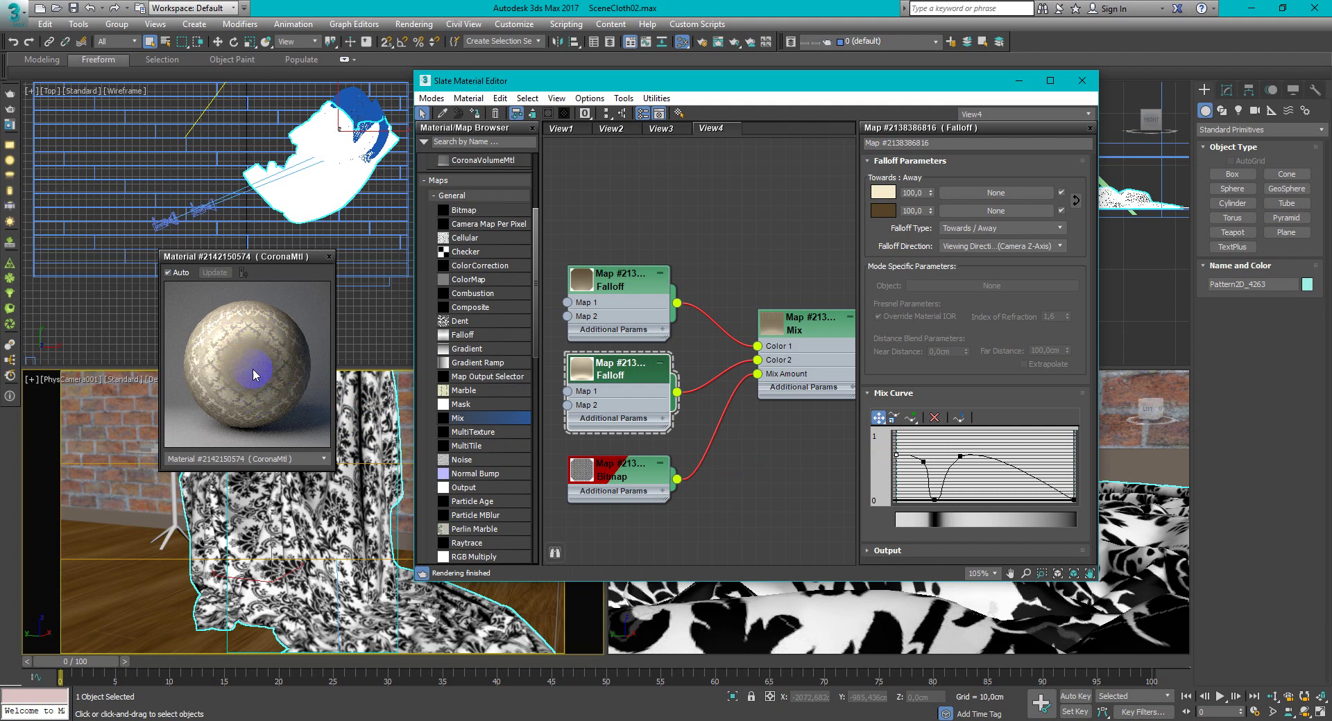
left_click(896, 456)
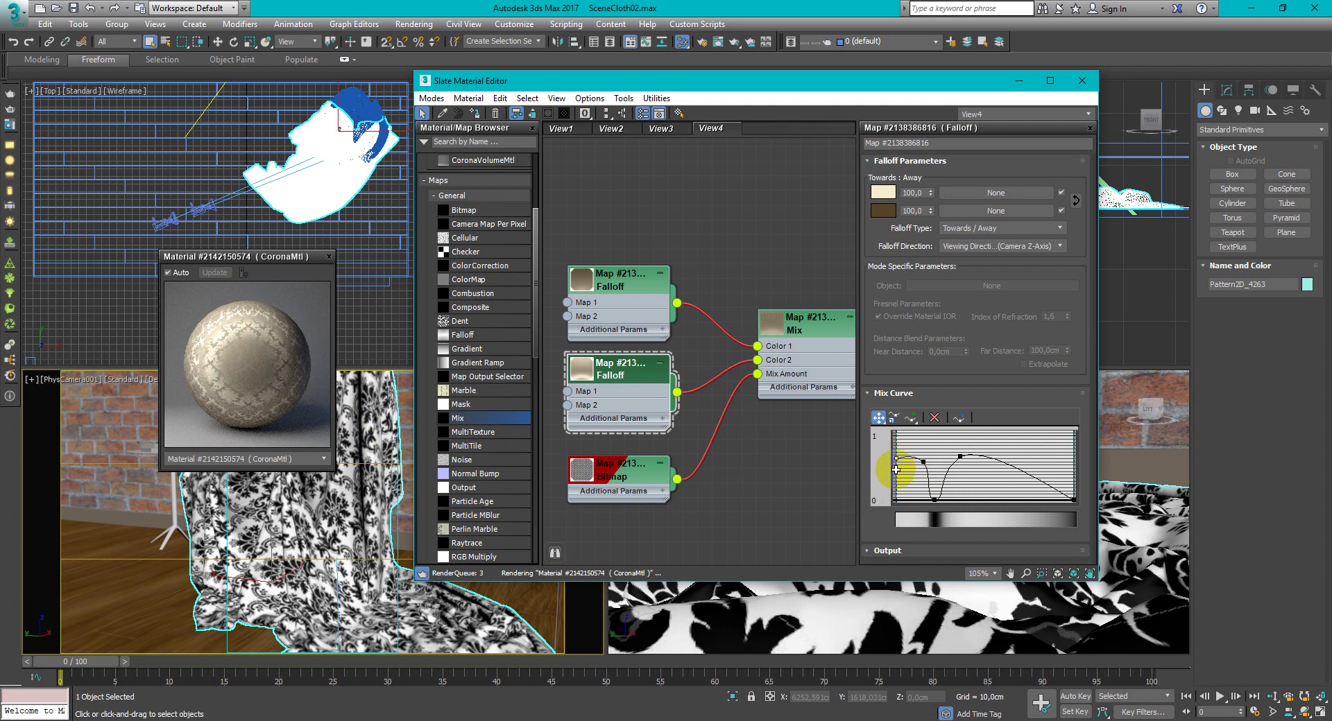
mouse_move(896, 456)
left_mouse_down()
mouse_move(899, 486)
mouse_move(926, 467)
left_mouse_up()
left_click(925, 465)
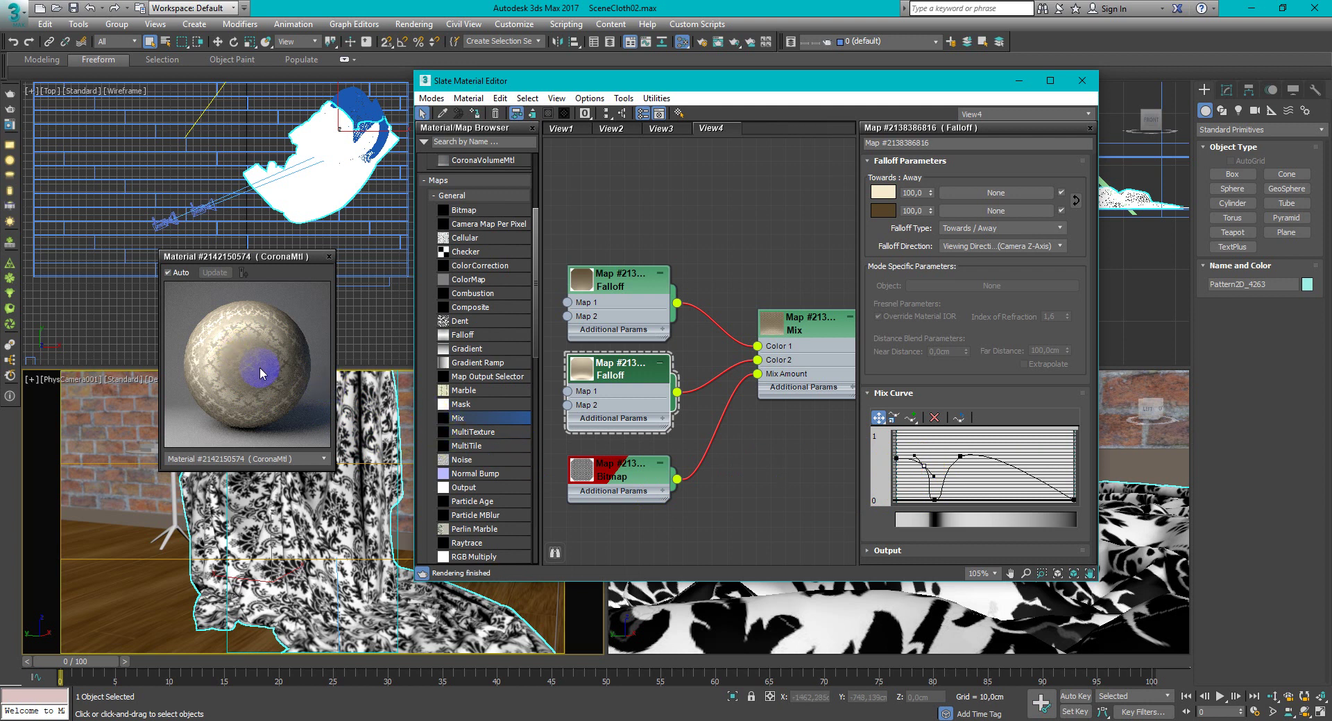
left_click(957, 500)
left_click(925, 464)
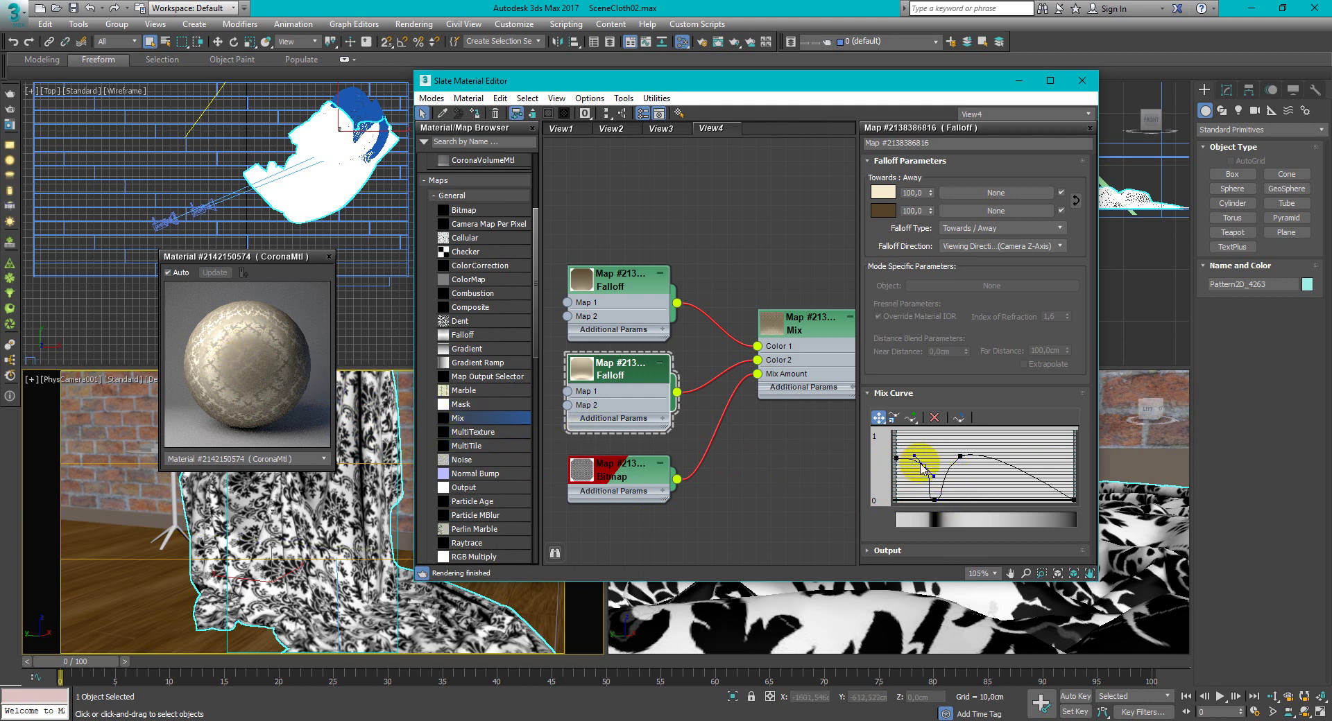
left_click_drag(924, 465, 922, 464)
- Fine-tune the left endpoint and the peak point, then close the material preview
left_click_drag(897, 458, 897, 458)
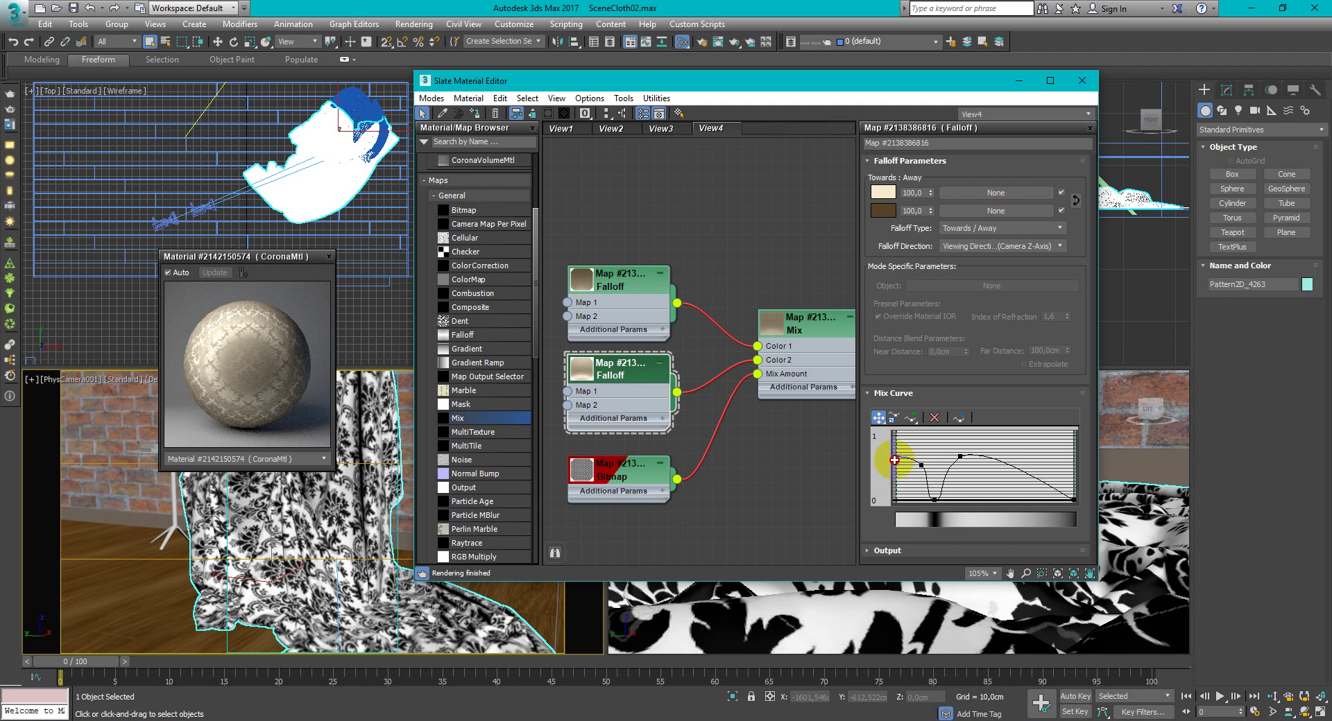
left_click_drag(895, 458, 895, 461)
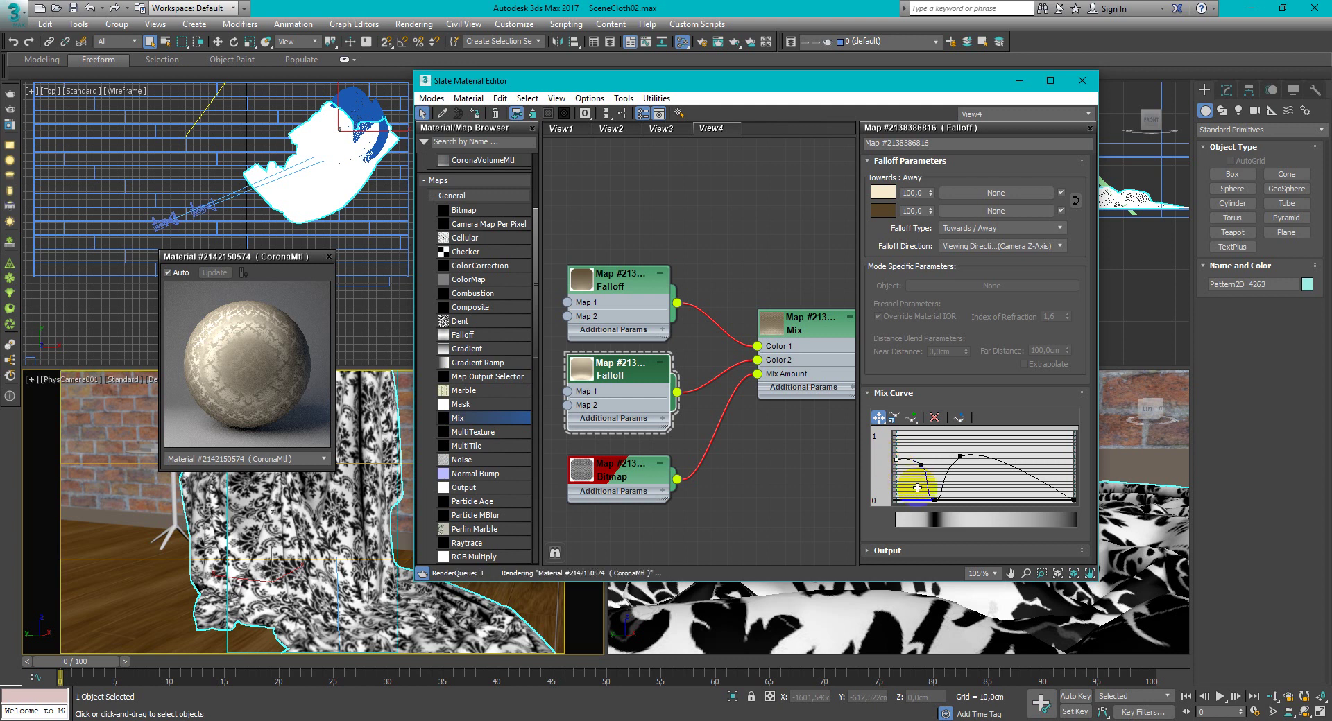
left_click(962, 508)
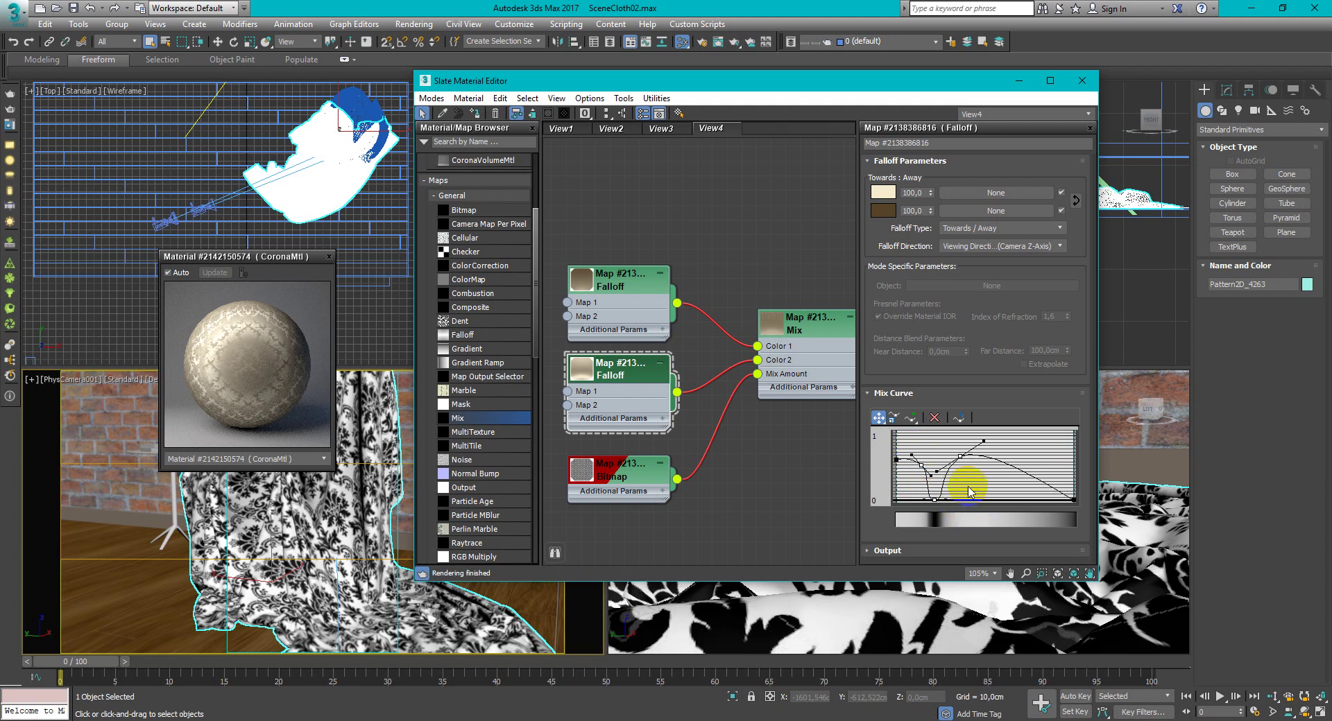
left_click_drag(960, 456, 963, 457)
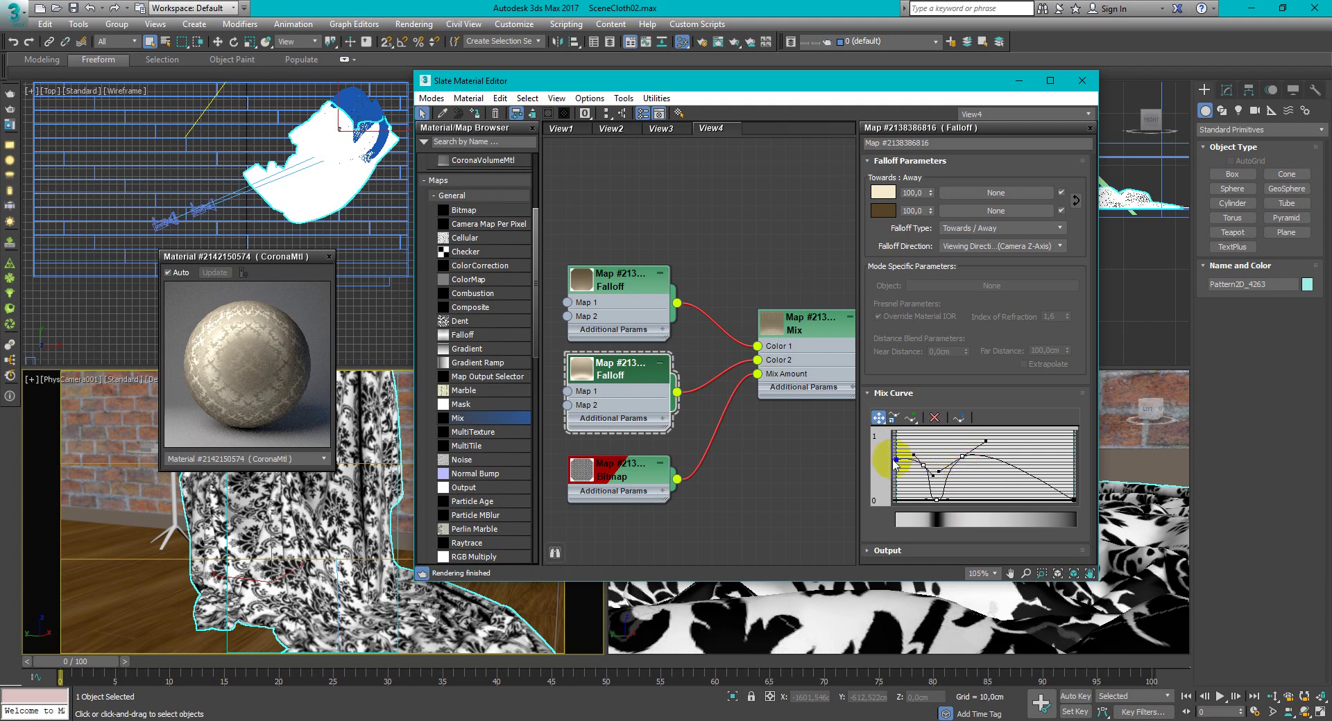
left_click(1028, 496)
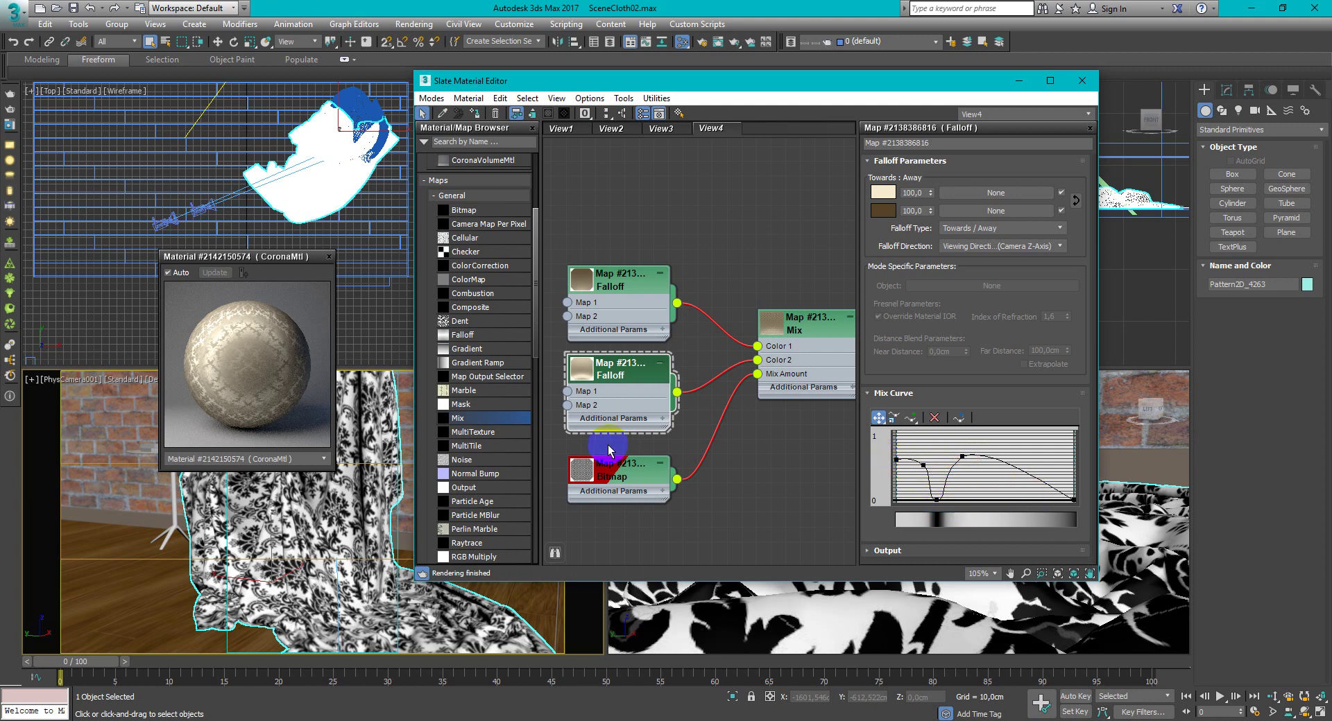
left_click(329, 256)
- Start Corona Interactive rendering to view the gold damask silk cloth
left_click(10, 108)
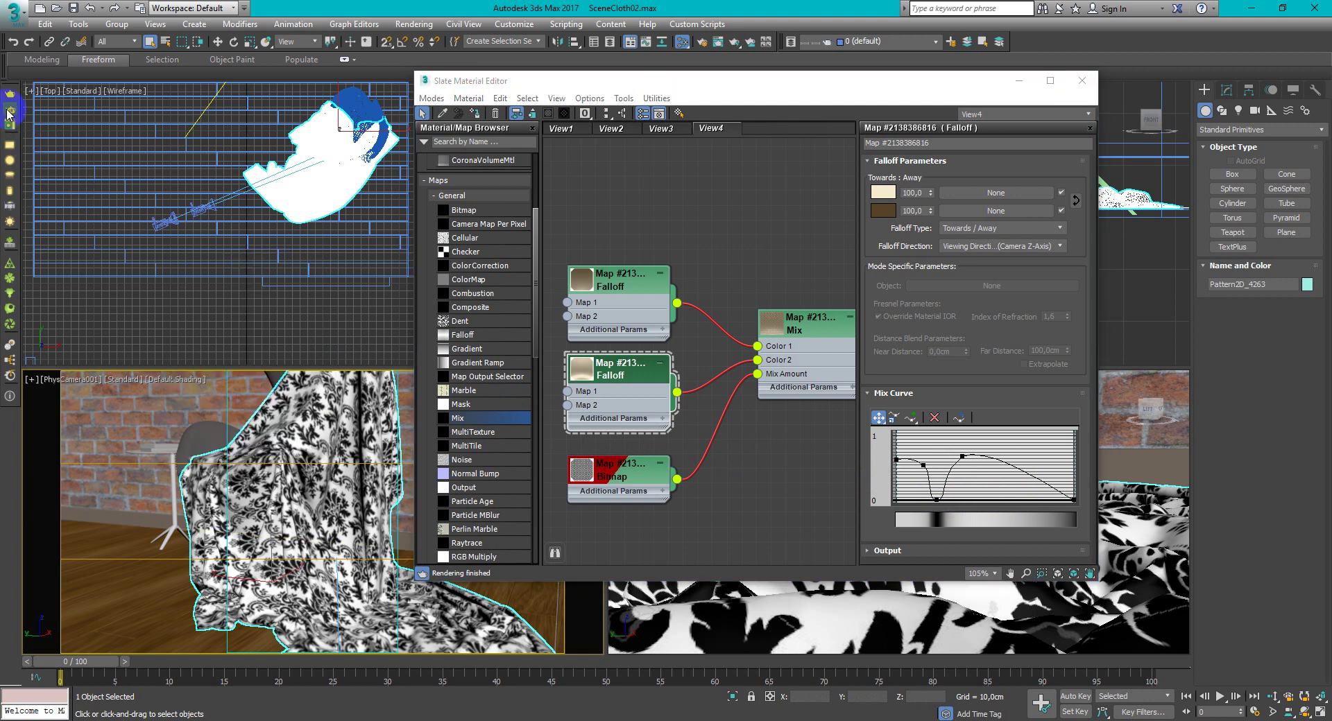